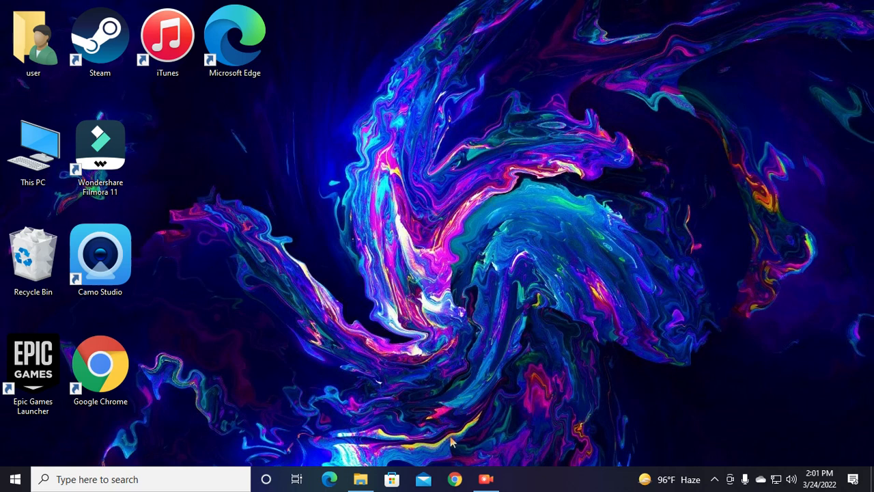
Open Google Chrome and go to canva.com.
{"action": "left_click", "coordinate": [445, 476]}
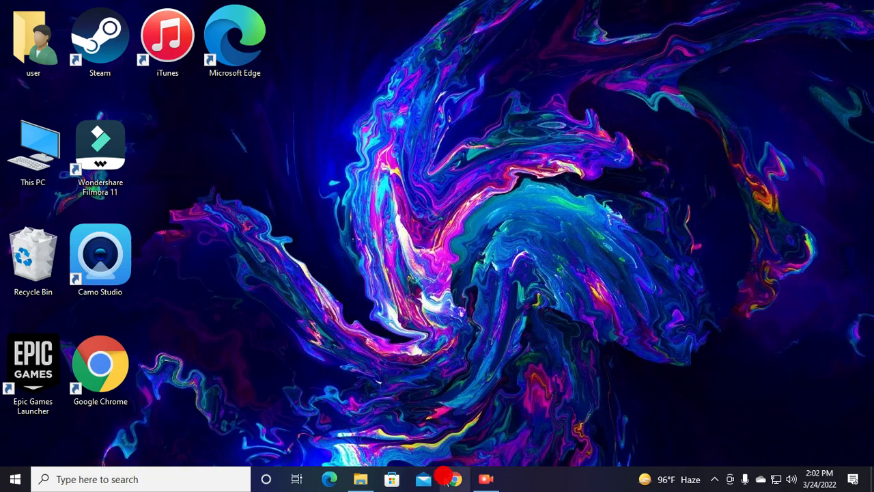
{"action": "left_click", "coordinate": [379, 266]}
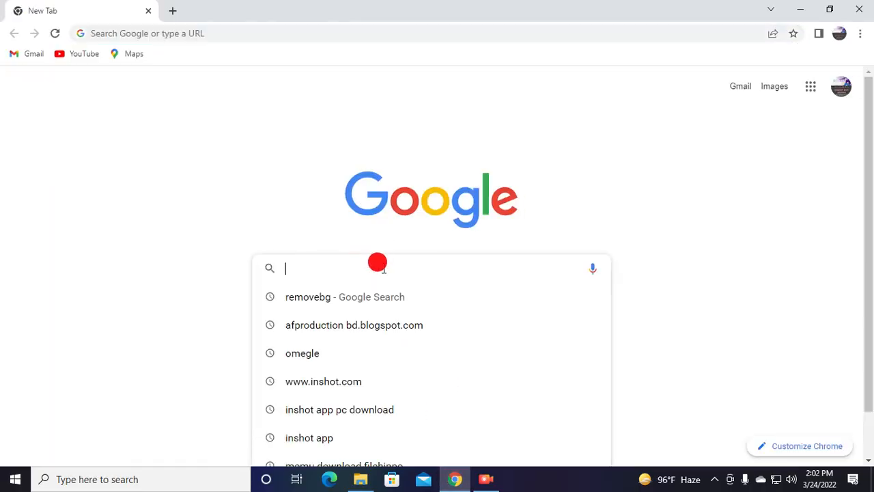
{"action": "type", "text": "c"}
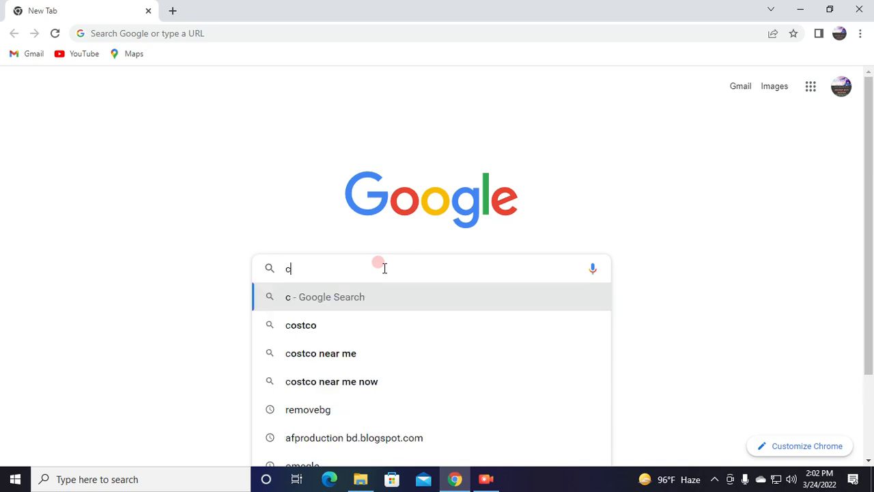
{"action": "type", "text": "anva"}
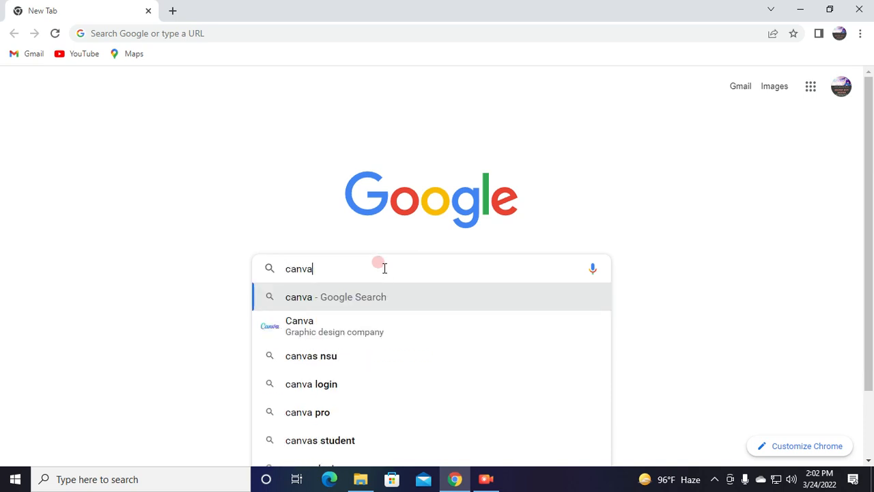
{"action": "type", "text": ".com"}
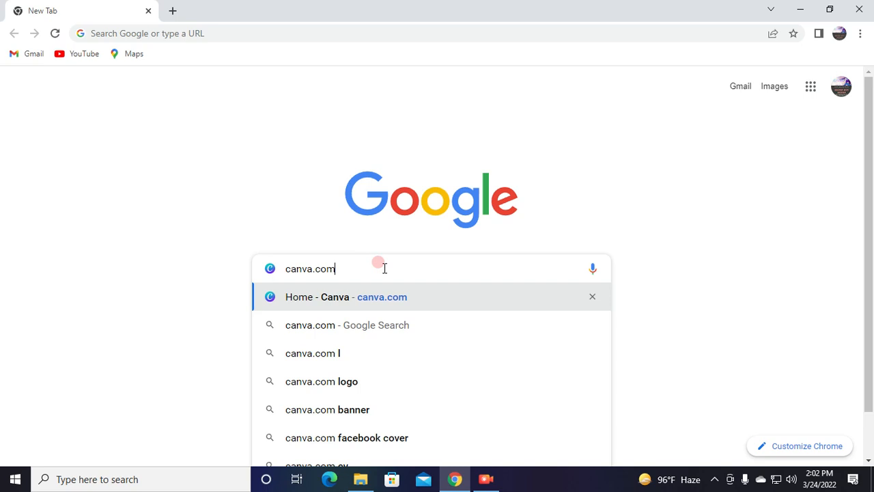
{"action": "key", "text": "Return"}
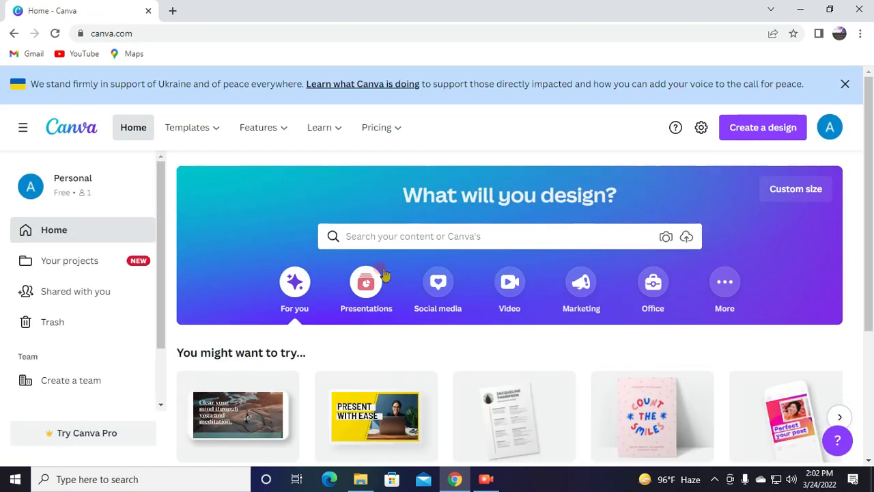
Search Canva's templates for "logo" from the home page.
{"action": "left_click", "coordinate": [500, 235]}
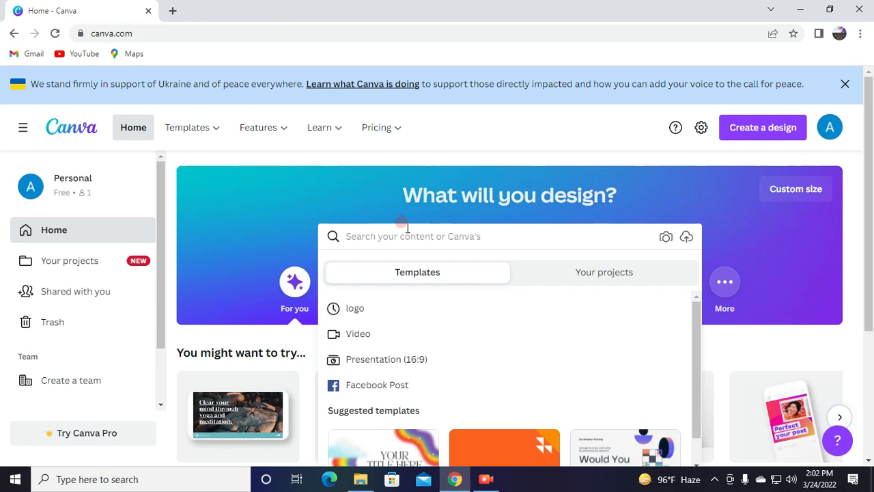
{"action": "type", "text": "logo"}
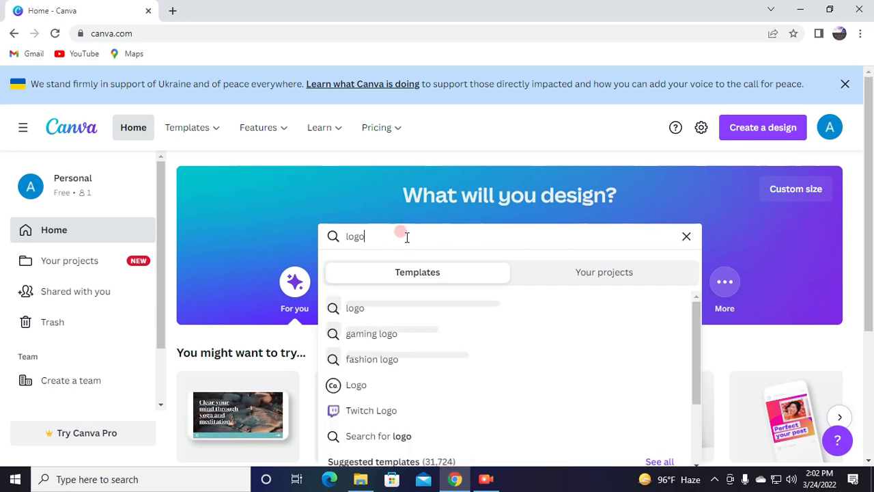
{"action": "left_click", "coordinate": [399, 313]}
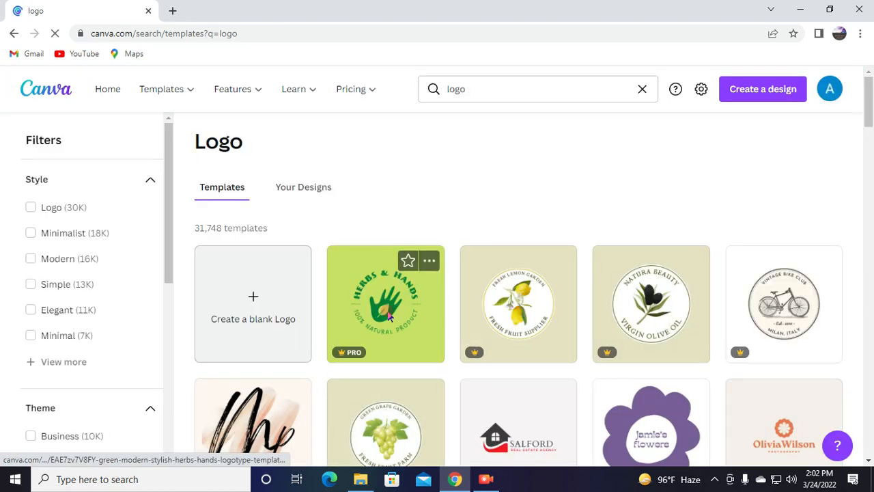
Browse the logo templates and open the black "RB Studio" watercolour circle logo as a new design.
{"action": "scroll", "coordinate": [524, 293], "scroll_direction": "down", "scroll_amount": 5}
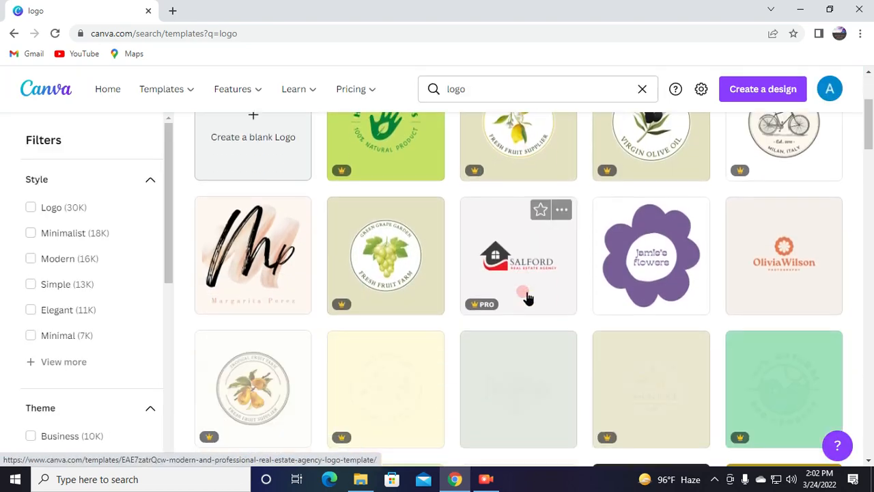
{"action": "scroll", "coordinate": [540, 205], "scroll_direction": "down", "scroll_amount": 3}
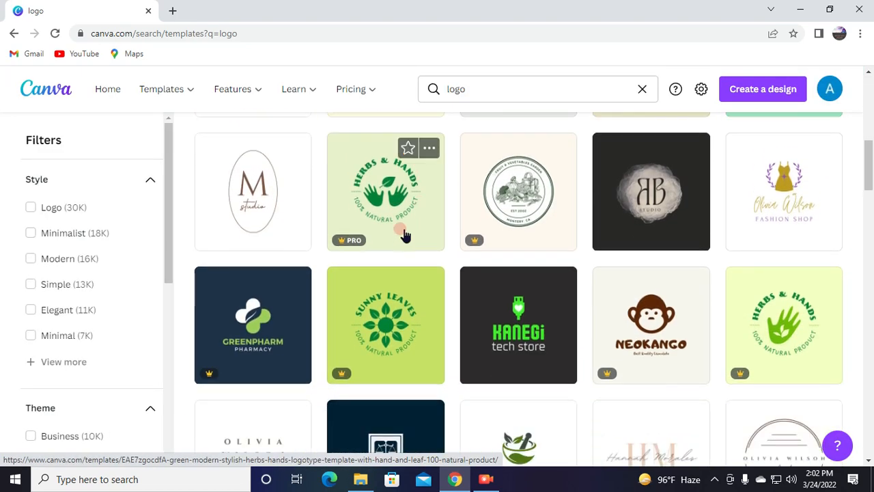
{"action": "scroll", "coordinate": [382, 225], "scroll_direction": "down", "scroll_amount": 3}
{"action": "scroll", "coordinate": [369, 214], "scroll_direction": "up", "scroll_amount": 10}
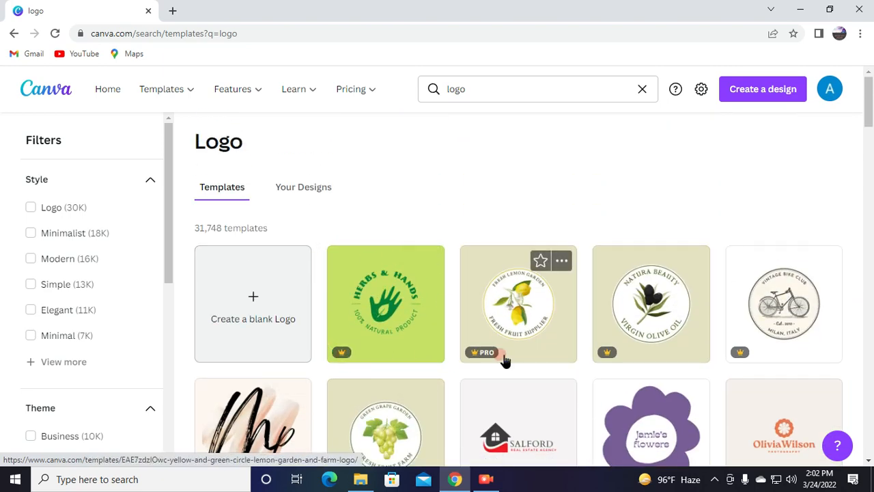
{"action": "scroll", "coordinate": [547, 320], "scroll_direction": "down", "scroll_amount": 2}
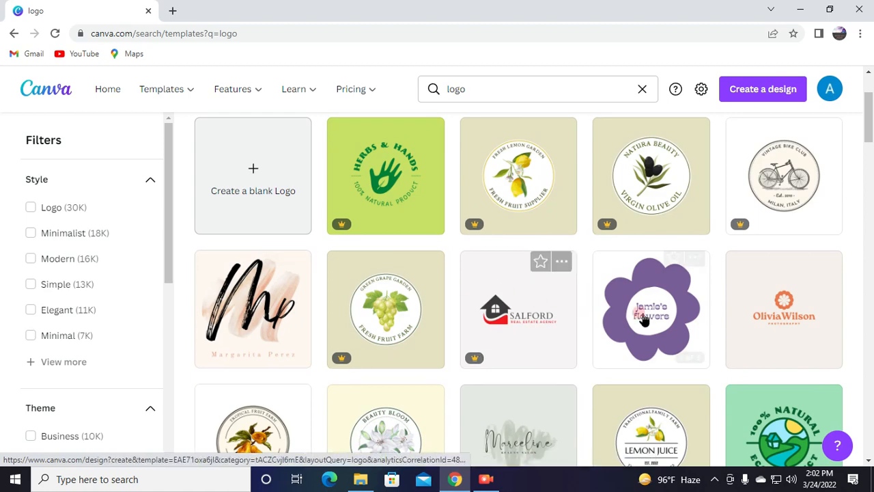
{"action": "scroll", "coordinate": [478, 338], "scroll_direction": "down", "scroll_amount": 2}
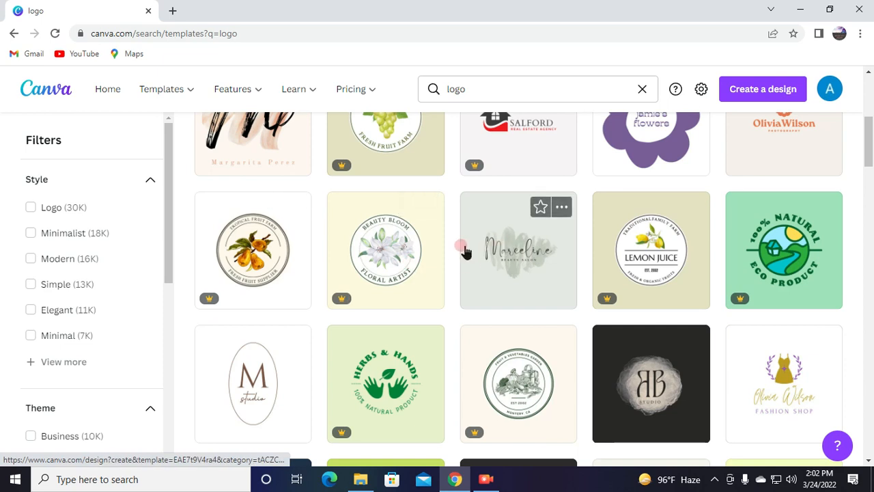
{"action": "scroll", "coordinate": [463, 252], "scroll_direction": "down", "scroll_amount": 1}
{"action": "scroll", "coordinate": [463, 251], "scroll_direction": "up", "scroll_amount": 1}
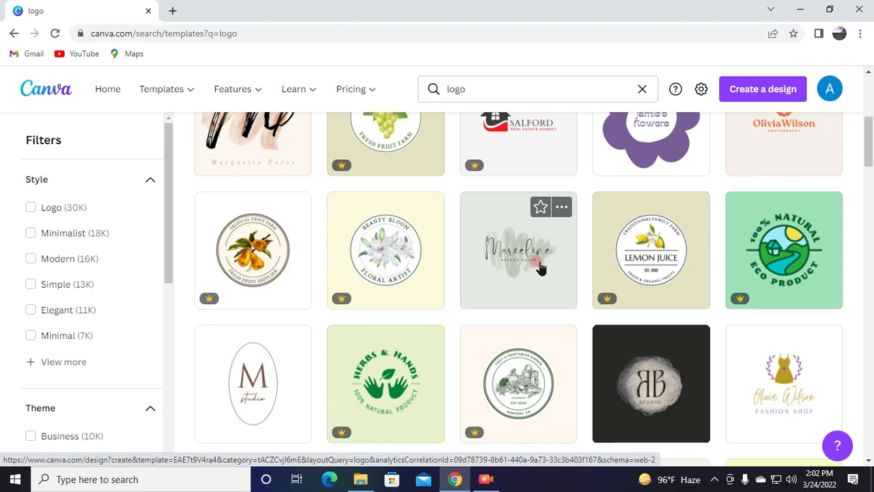
{"action": "scroll", "coordinate": [656, 270], "scroll_direction": "down", "scroll_amount": 2}
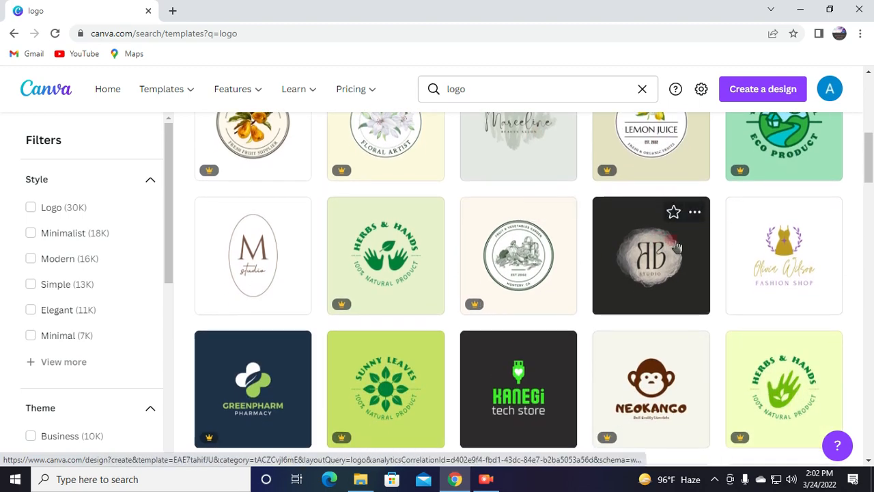
{"action": "scroll", "coordinate": [351, 277], "scroll_direction": "down", "scroll_amount": 5}
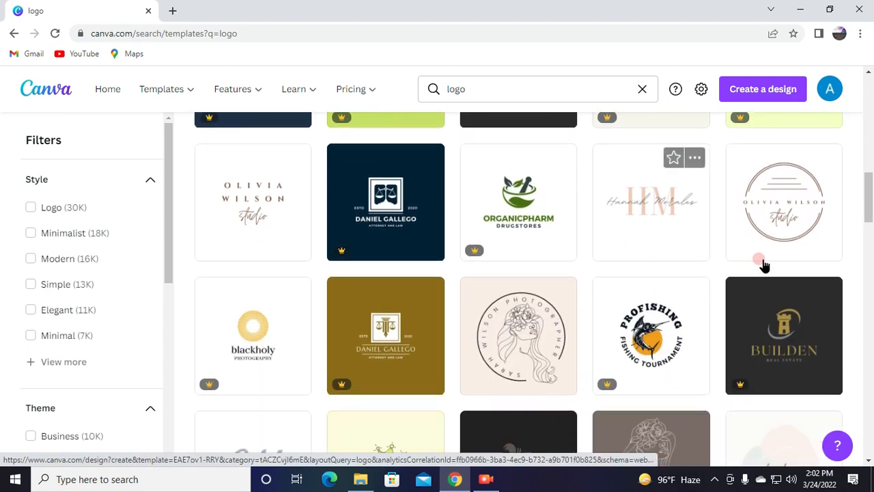
{"action": "scroll", "coordinate": [287, 298], "scroll_direction": "down", "scroll_amount": 1}
{"action": "scroll", "coordinate": [549, 259], "scroll_direction": "up", "scroll_amount": 4}
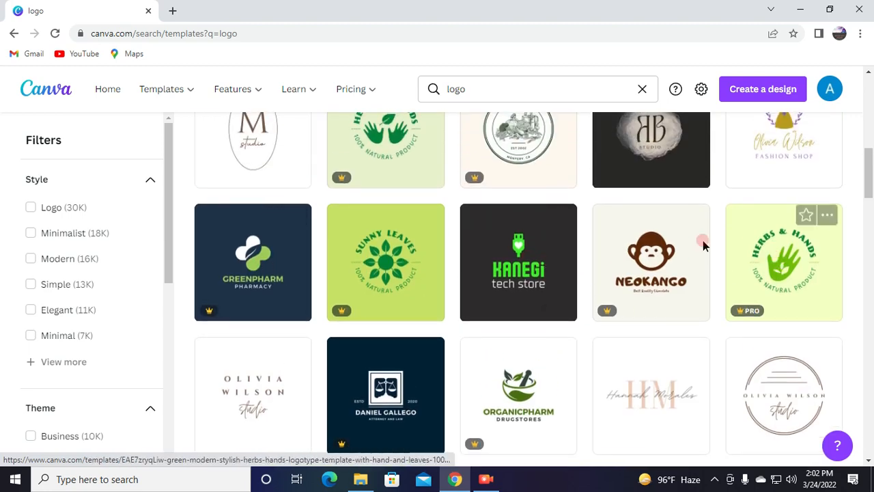
{"action": "scroll", "coordinate": [670, 198], "scroll_direction": "up", "scroll_amount": 1}
{"action": "left_click", "coordinate": [650, 214]}
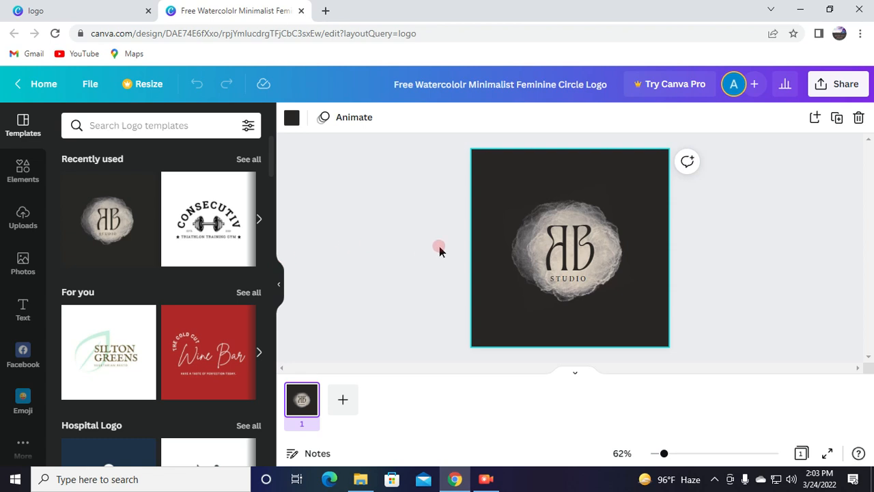
Search the editor's logo templates for "gym" and choose the Gym Logos category.
{"action": "left_click", "coordinate": [190, 127]}
{"action": "left_click", "coordinate": [183, 128]}
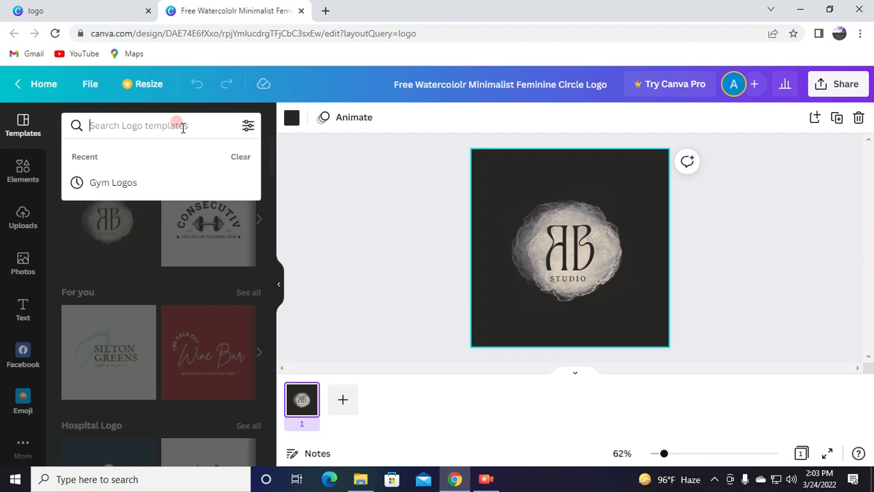
{"action": "type", "text": "gim"}
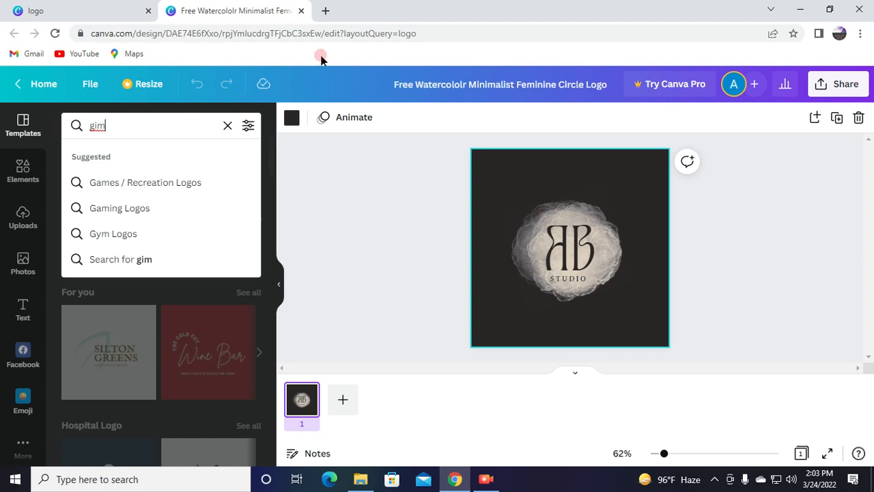
{"action": "key", "text": "BackSpace"}
{"action": "key", "text": "BackSpace"}
{"action": "key", "text": "BackSpace"}
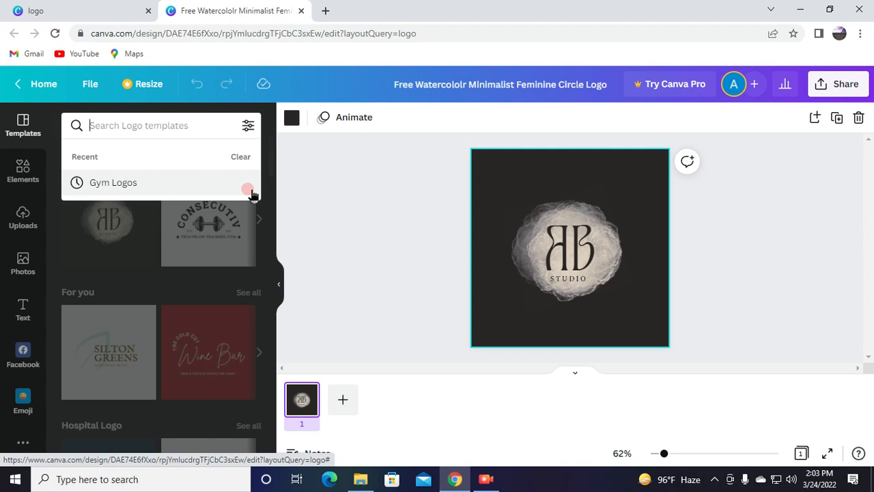
{"action": "type", "text": "gym"}
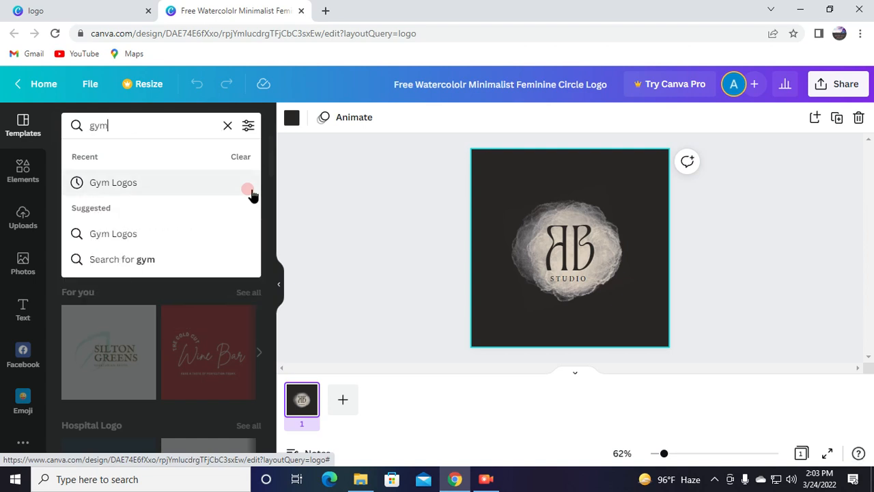
{"action": "left_click", "coordinate": [177, 186]}
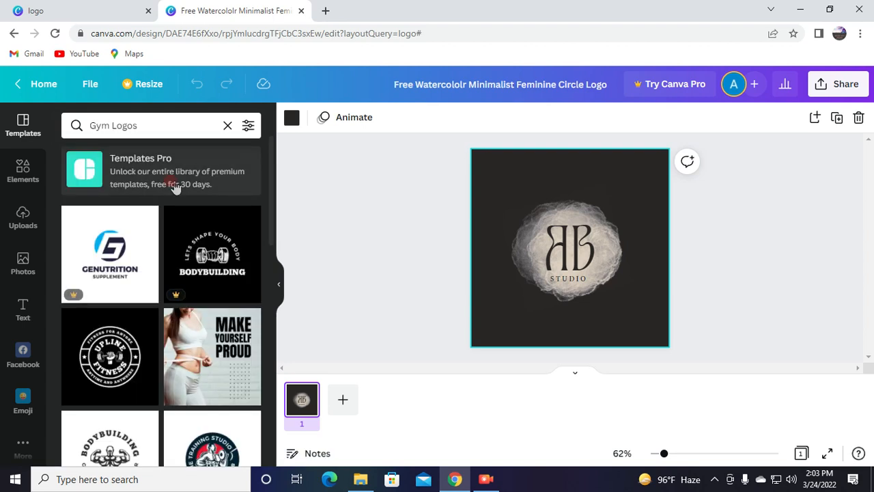
Browse the gym logos and apply the light-blue "Body Culture Health Club" template to the page.
{"action": "scroll", "coordinate": [197, 284], "scroll_direction": "down", "scroll_amount": 2}
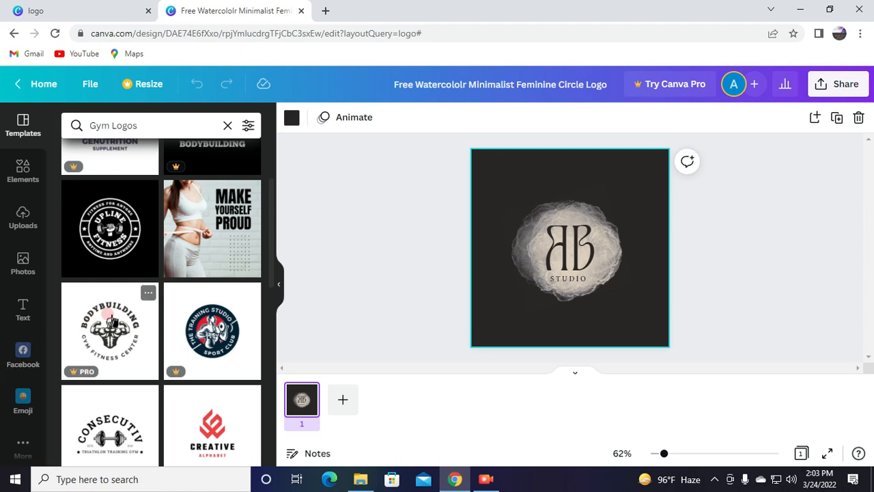
{"action": "scroll", "coordinate": [117, 335], "scroll_direction": "down", "scroll_amount": 2}
{"action": "scroll", "coordinate": [117, 335], "scroll_direction": "down", "scroll_amount": 3}
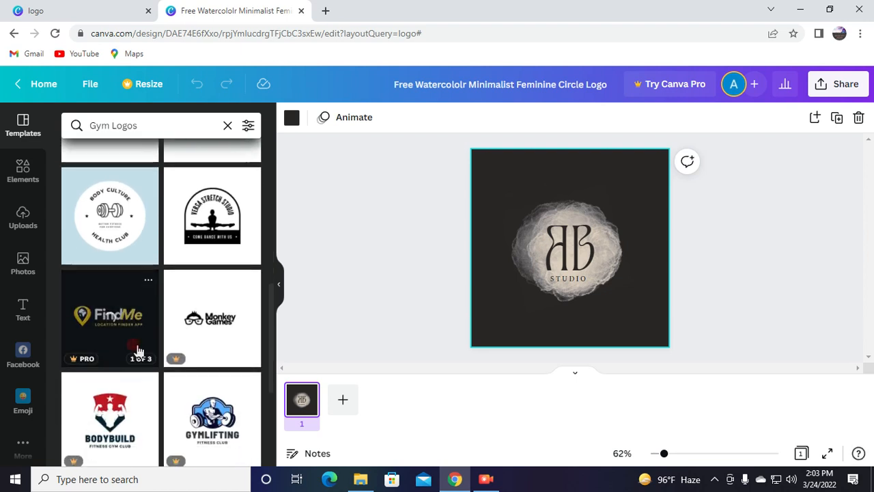
{"action": "scroll", "coordinate": [175, 309], "scroll_direction": "down", "scroll_amount": 1}
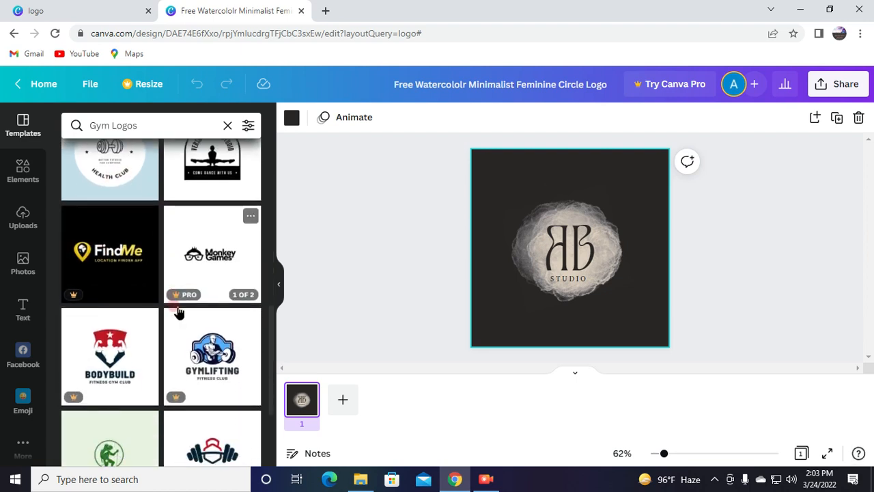
{"action": "scroll", "coordinate": [180, 306], "scroll_direction": "up", "scroll_amount": 2}
{"action": "scroll", "coordinate": [205, 370], "scroll_direction": "down", "scroll_amount": 1}
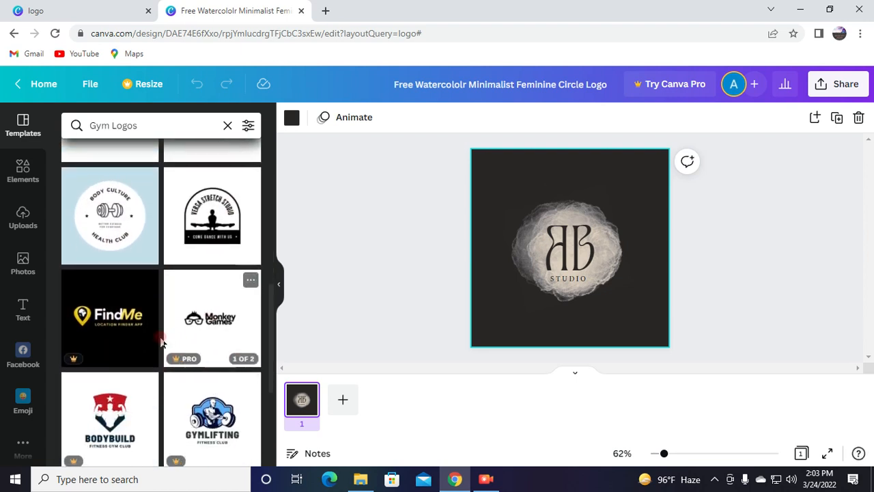
{"action": "scroll", "coordinate": [169, 403], "scroll_direction": "down", "scroll_amount": 2}
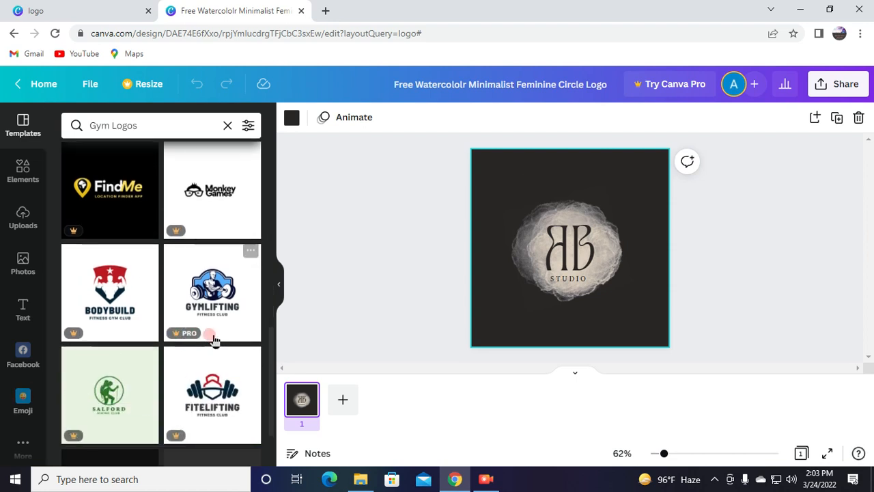
{"action": "scroll", "coordinate": [164, 306], "scroll_direction": "up", "scroll_amount": 2}
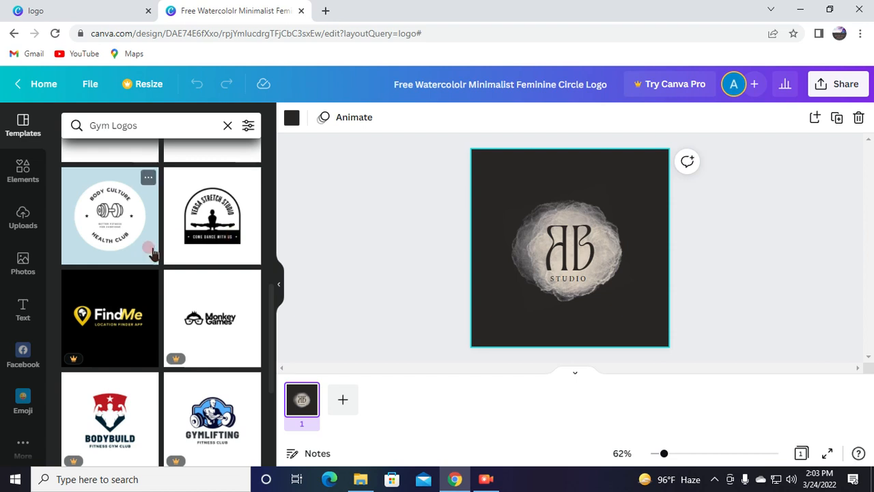
{"action": "left_click", "coordinate": [113, 248]}
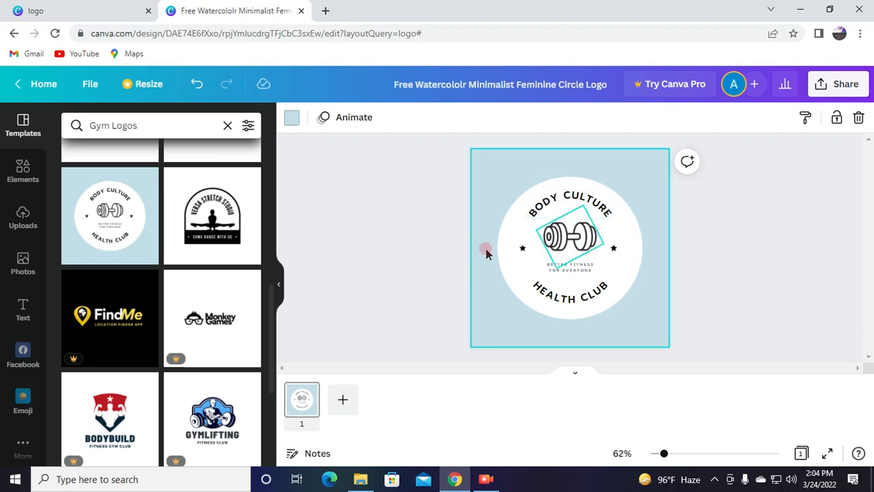
Apply the white "Consecutiv Triathlon Training Gym" template with the dumbbell to the page.
{"action": "scroll", "coordinate": [110, 307], "scroll_direction": "up", "scroll_amount": 3}
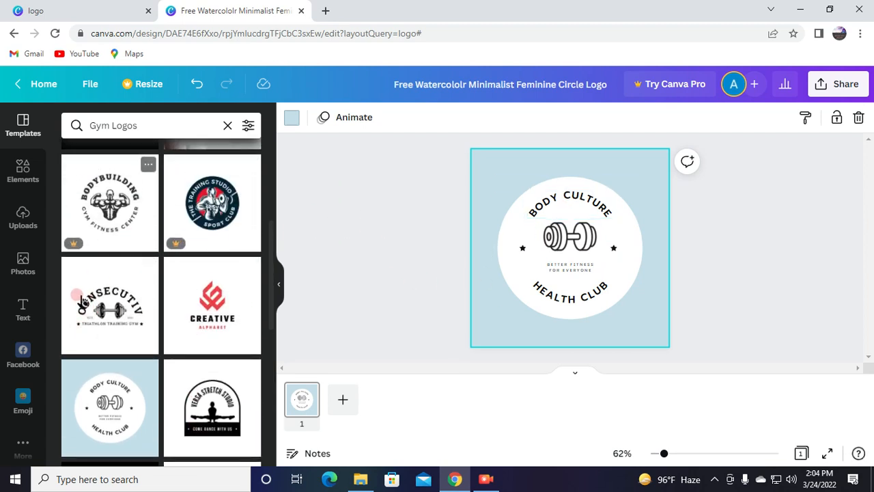
{"action": "left_click", "coordinate": [101, 302]}
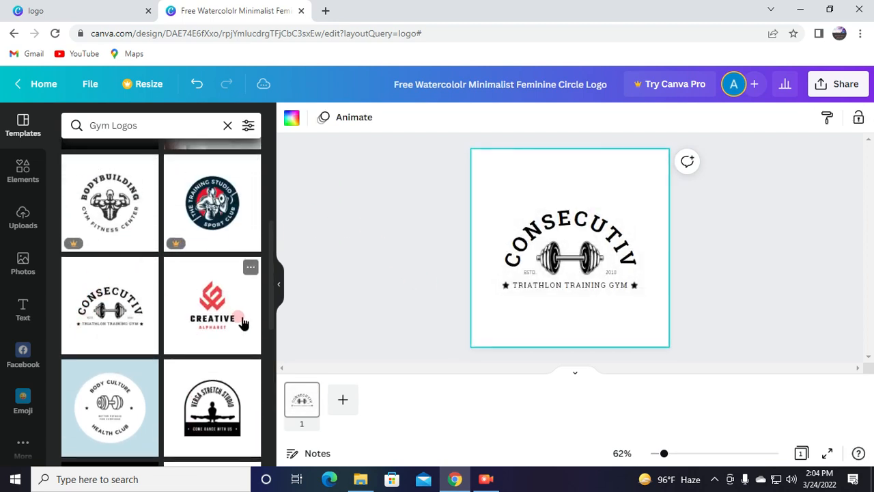
Replace the curved heading text "CONSECUTIV" above the dumbbell with "INTERNATIONAL".
{"action": "left_click", "coordinate": [584, 227]}
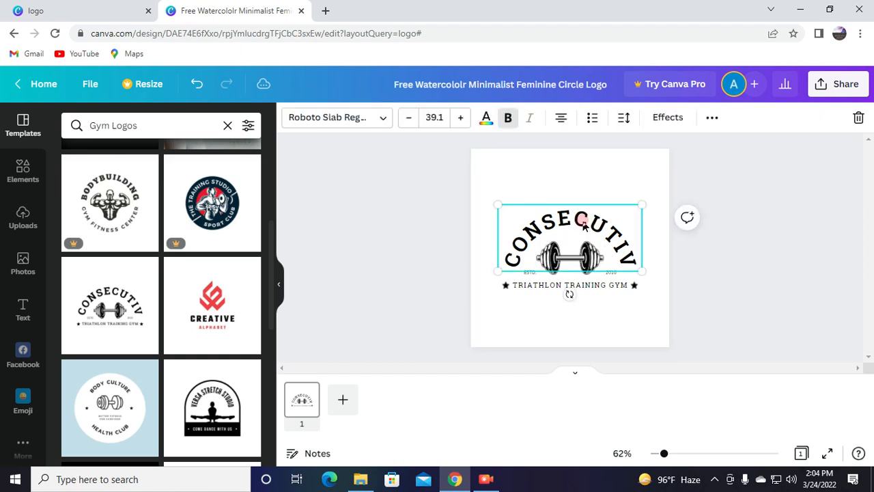
{"action": "double_click", "coordinate": [574, 226]}
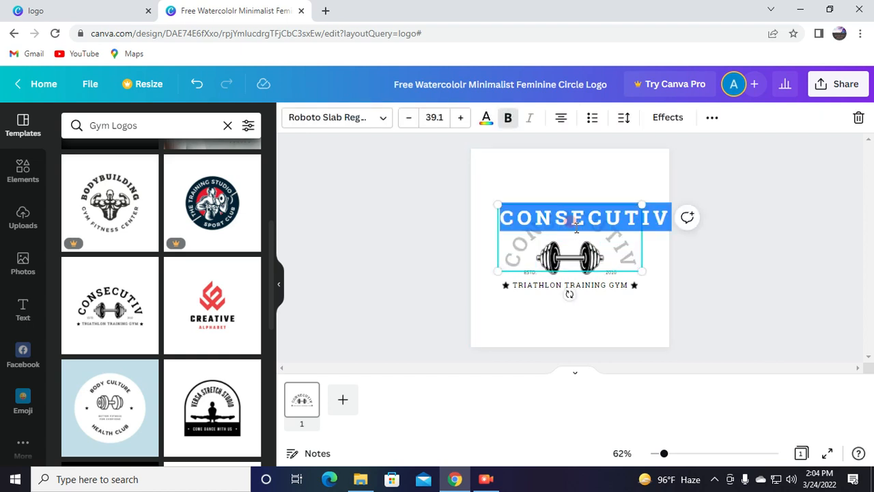
{"action": "key", "text": "BackSpace"}
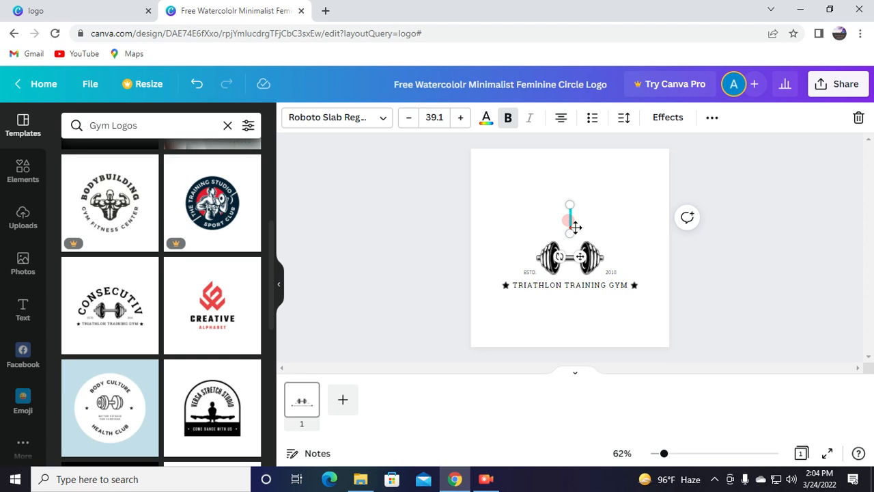
{"action": "type", "text": "T"}
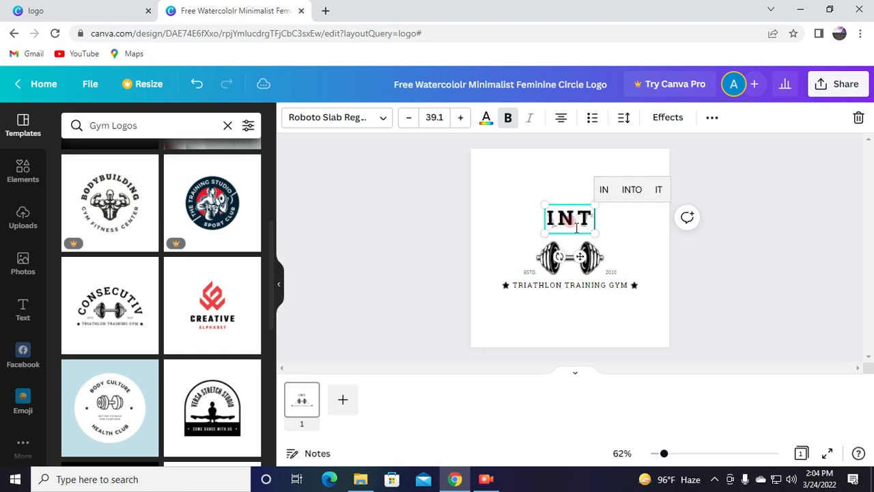
{"action": "type", "text": "ERNATU"}
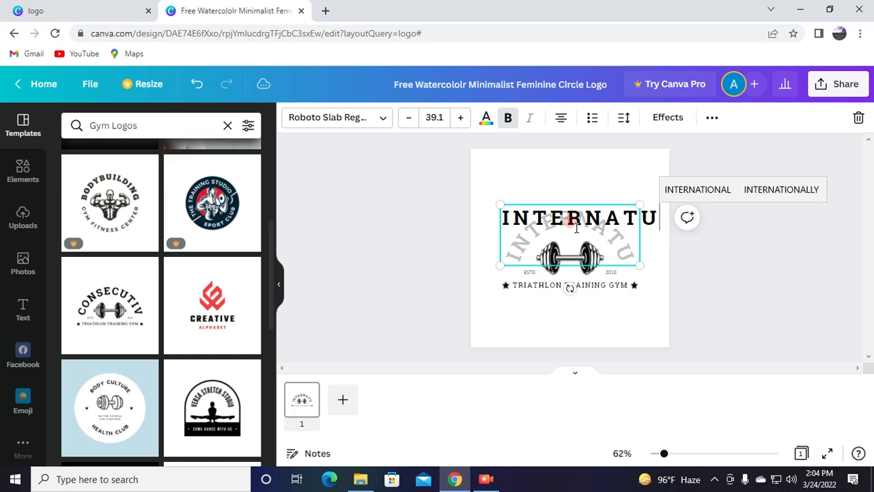
{"action": "key", "text": "BackSpace"}
{"action": "type", "text": "IONAL"}
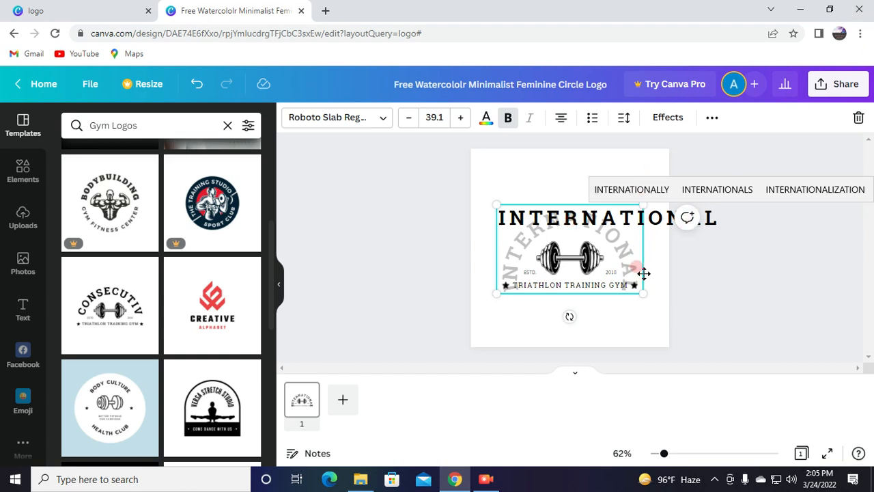
{"action": "left_click", "coordinate": [655, 328]}
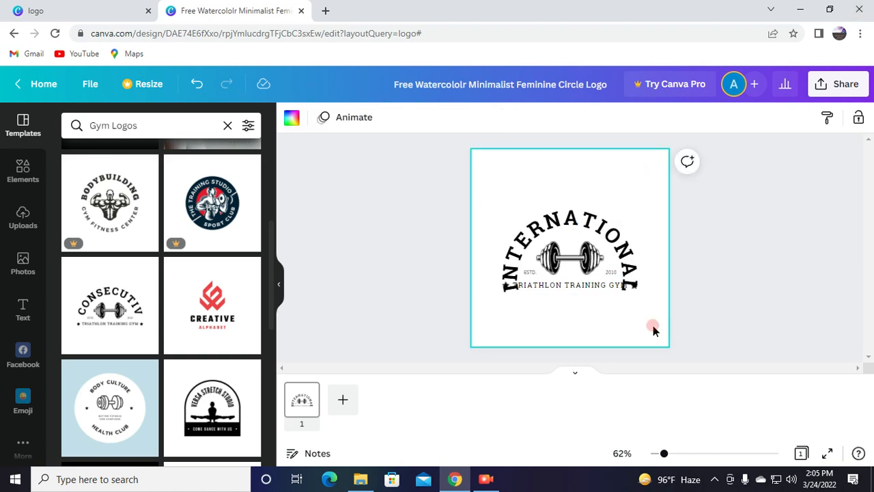
Move the "Triathlon Training Gym" tagline lower and raise the curved heading so that they clear each other and the stars.
{"action": "left_click", "coordinate": [561, 285]}
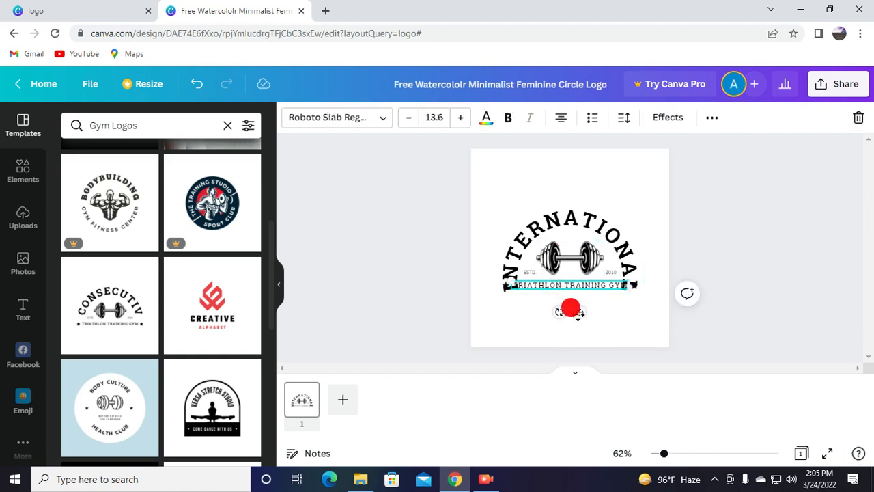
{"action": "left_click_drag", "start_coordinate": [572, 309], "coordinate": [578, 325]}
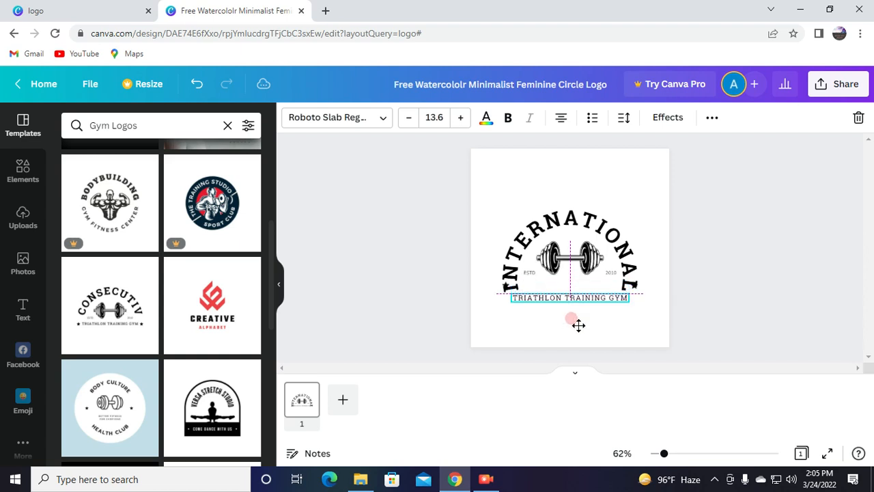
{"action": "left_click", "coordinate": [629, 319]}
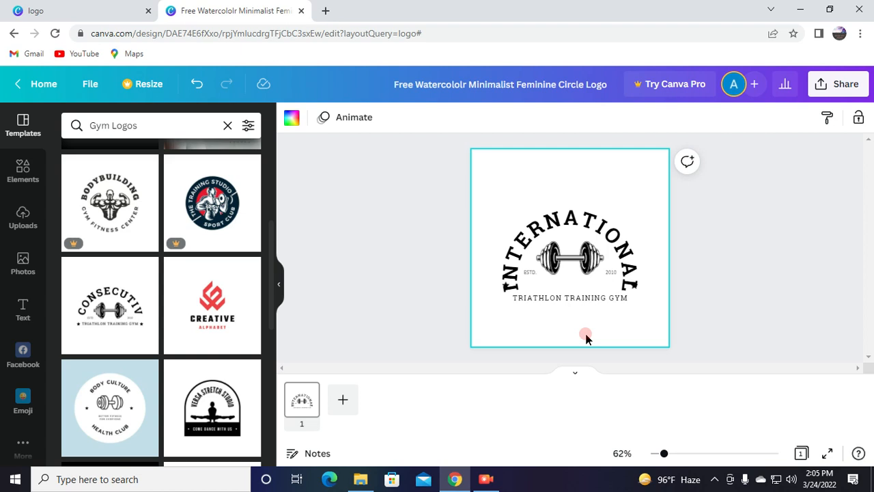
{"action": "left_click_drag", "start_coordinate": [580, 217], "coordinate": [573, 199]}
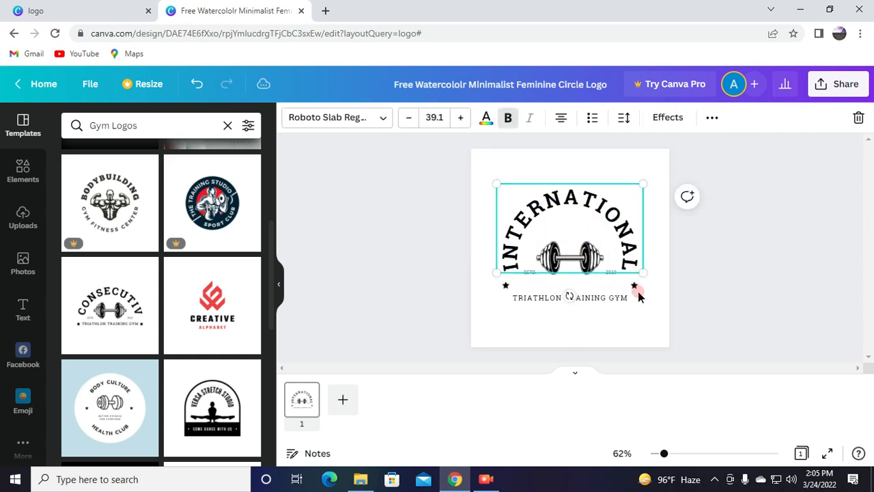
Move both stars slightly up and inward to the tagline's ends, and bring the tagline up closer beneath them.
{"action": "left_click_drag", "start_coordinate": [635, 293], "coordinate": [628, 282]}
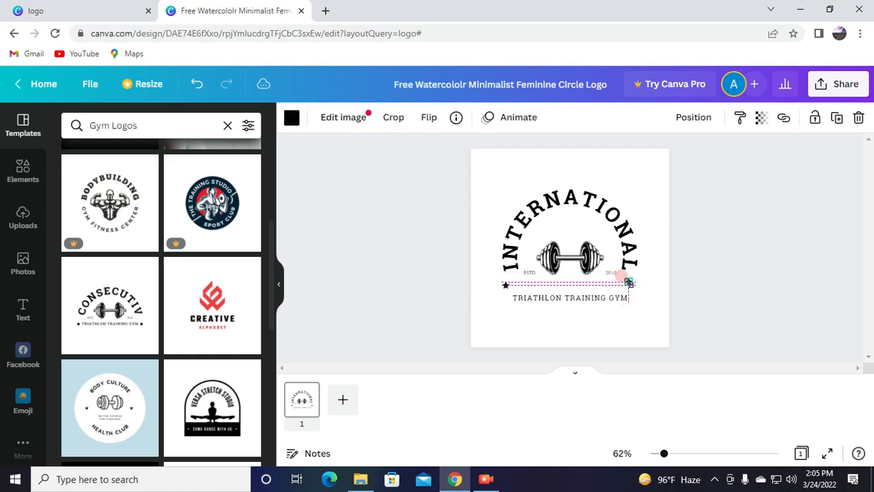
{"action": "mouse_move", "coordinate": [505, 285]}
{"action": "left_mouse_down"}
{"action": "mouse_move", "coordinate": [527, 278]}
{"action": "mouse_move", "coordinate": [513, 280]}
{"action": "left_mouse_up"}
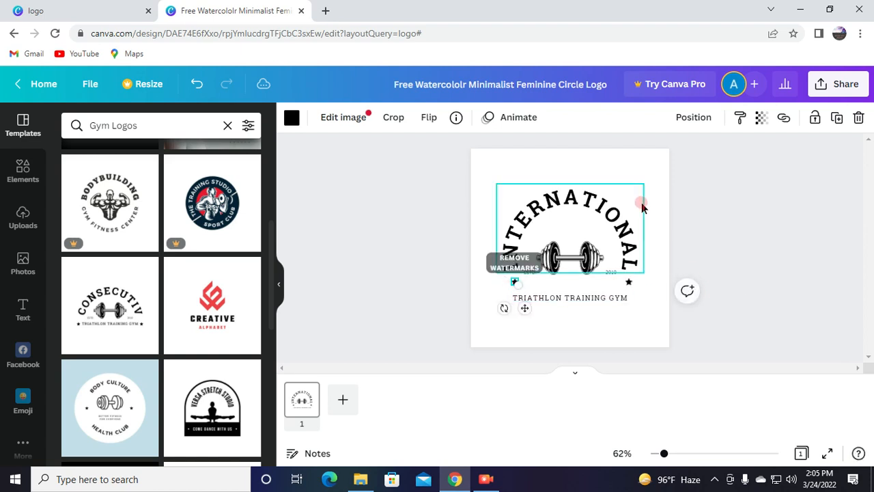
{"action": "left_click", "coordinate": [640, 201]}
{"action": "left_click", "coordinate": [591, 298]}
{"action": "mouse_move", "coordinate": [592, 298]}
{"action": "left_mouse_down"}
{"action": "mouse_move", "coordinate": [598, 290]}
{"action": "mouse_move", "coordinate": [591, 293]}
{"action": "left_mouse_up"}
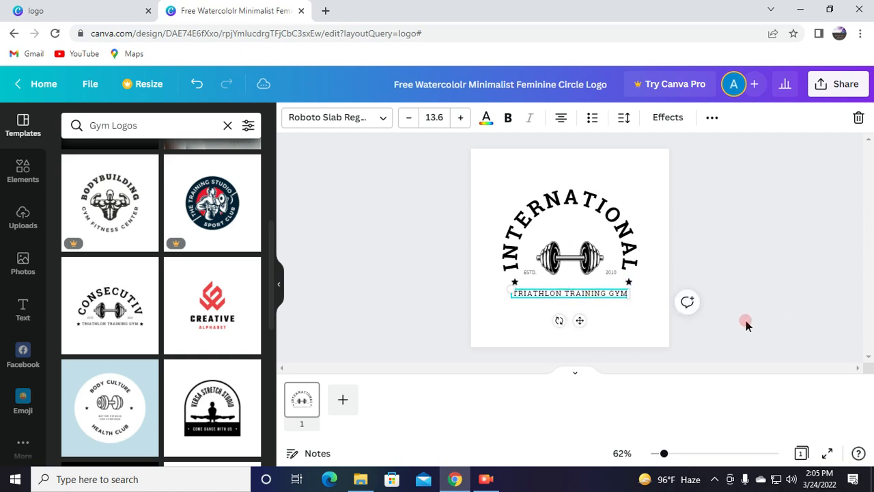
{"action": "left_click", "coordinate": [632, 319]}
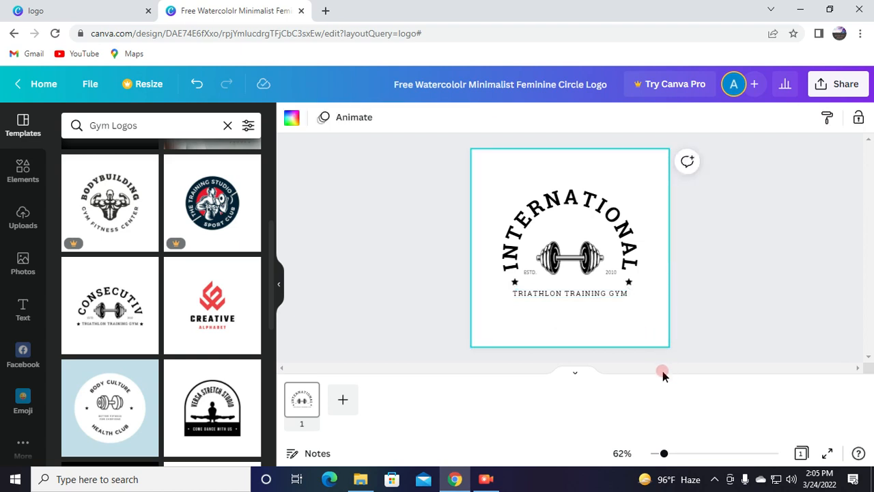
Change the small year text beside the dumbbell to "2022".
{"action": "left_click", "coordinate": [609, 269]}
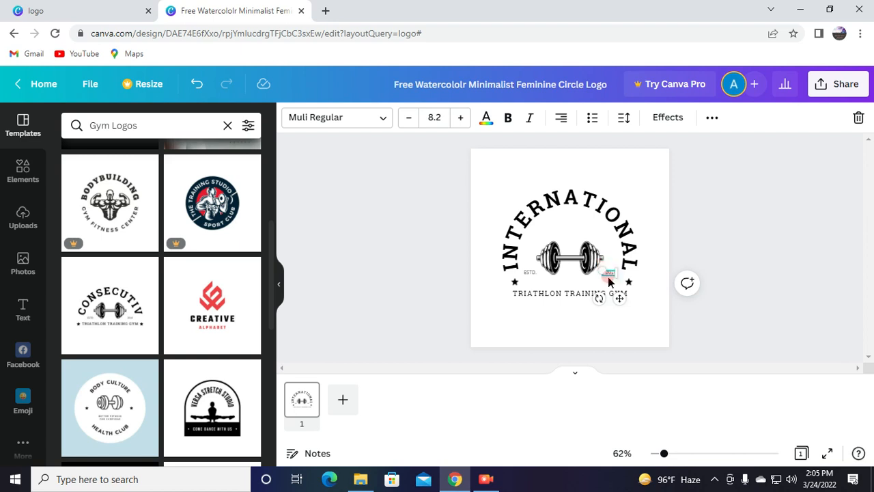
{"action": "left_click", "coordinate": [610, 275]}
{"action": "left_click", "coordinate": [606, 273]}
{"action": "left_click", "coordinate": [609, 272]}
{"action": "double_click", "coordinate": [610, 273]}
{"action": "type", "text": "2022"}
{"action": "left_click", "coordinate": [627, 321]}
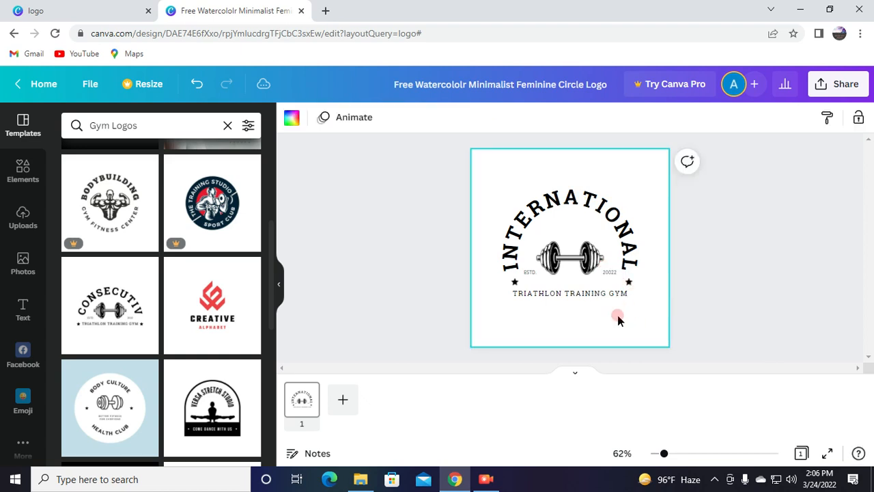
{"action": "left_click", "coordinate": [608, 273]}
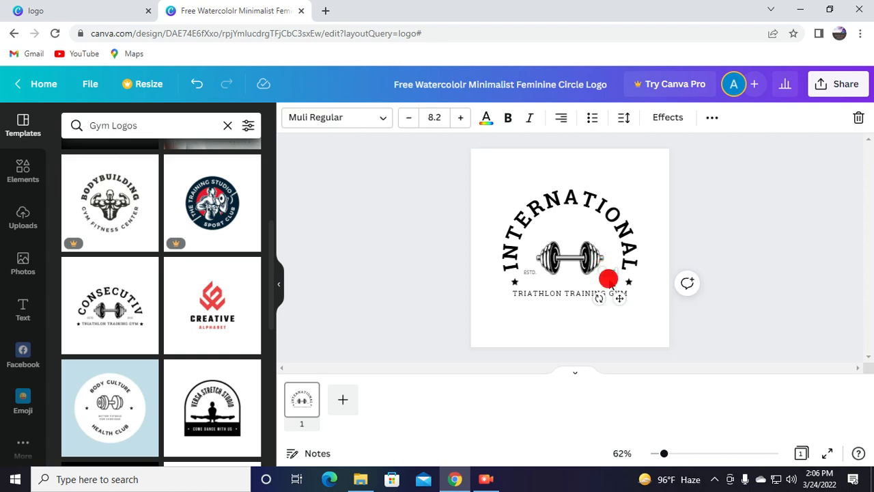
{"action": "double_click", "coordinate": [610, 274]}
{"action": "left_click", "coordinate": [610, 274]}
{"action": "left_click", "coordinate": [570, 326]}
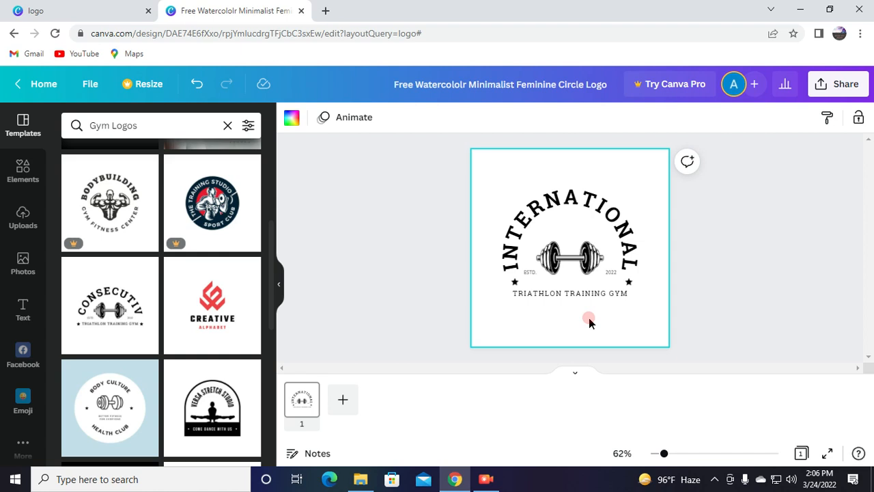
{"action": "left_click", "coordinate": [605, 291]}
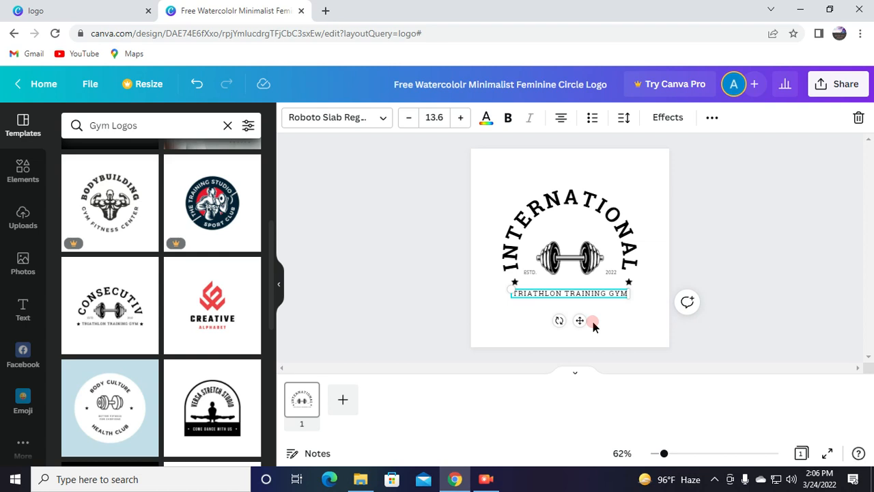
{"action": "left_click", "coordinate": [618, 302]}
{"action": "left_click", "coordinate": [11, 312]}
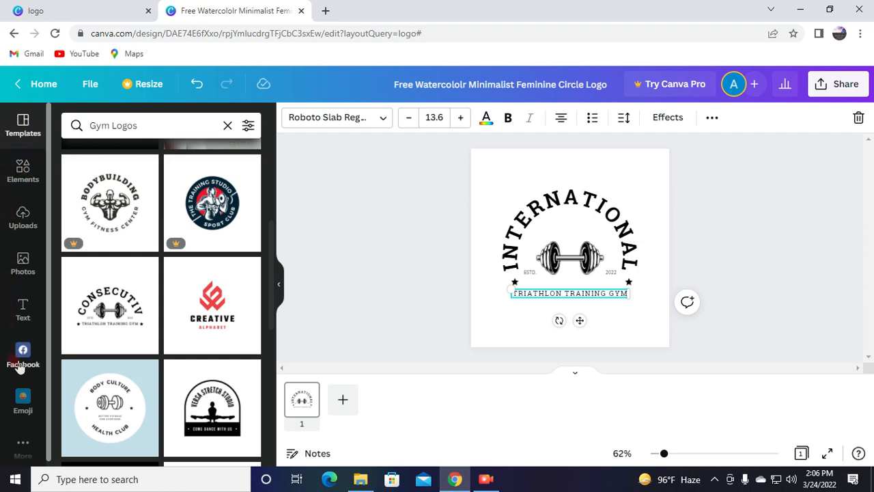
{"action": "left_click", "coordinate": [24, 118]}
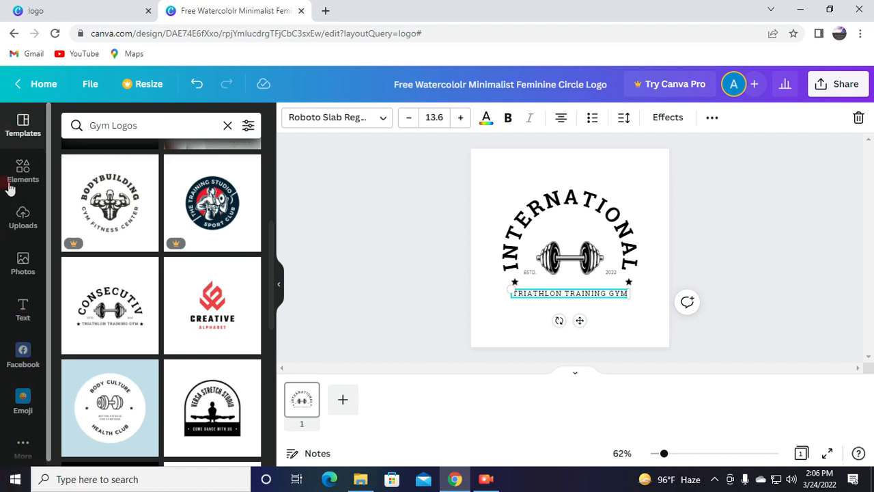
Turn off the uppercase formatting of the "Triathlon Training Gym" tagline.
{"action": "left_click", "coordinate": [612, 292]}
{"action": "left_click", "coordinate": [592, 294]}
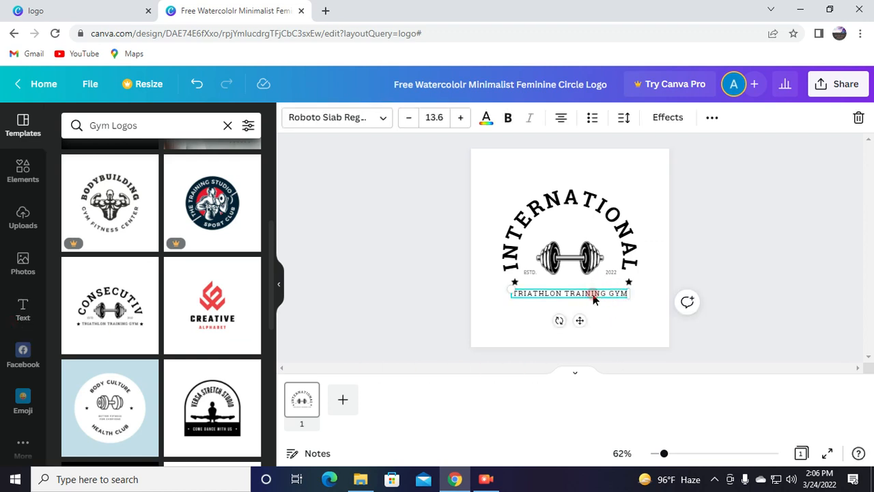
{"action": "double_click", "coordinate": [593, 294]}
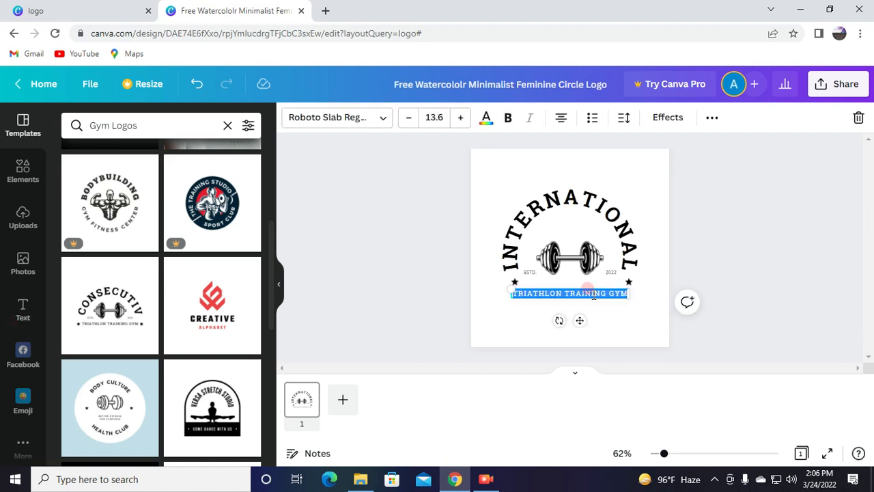
{"action": "double_click", "coordinate": [593, 295]}
{"action": "double_click", "coordinate": [593, 295]}
{"action": "left_click", "coordinate": [594, 295]}
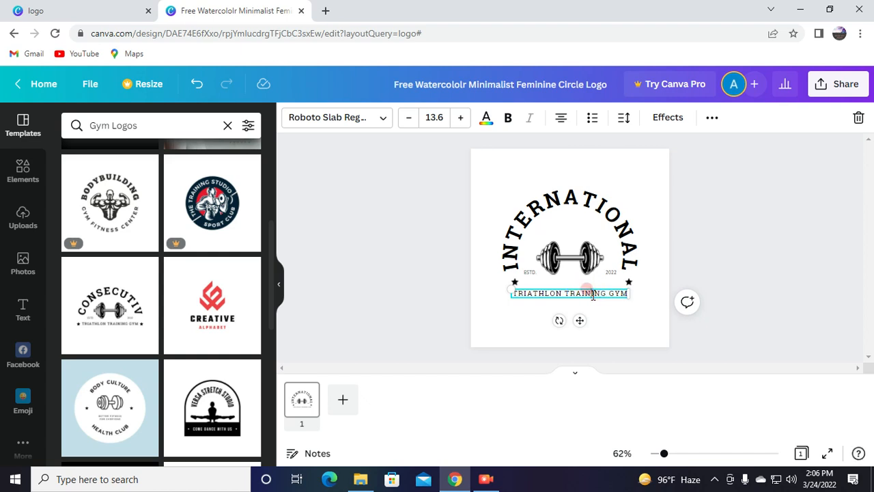
{"action": "left_click", "coordinate": [655, 118]}
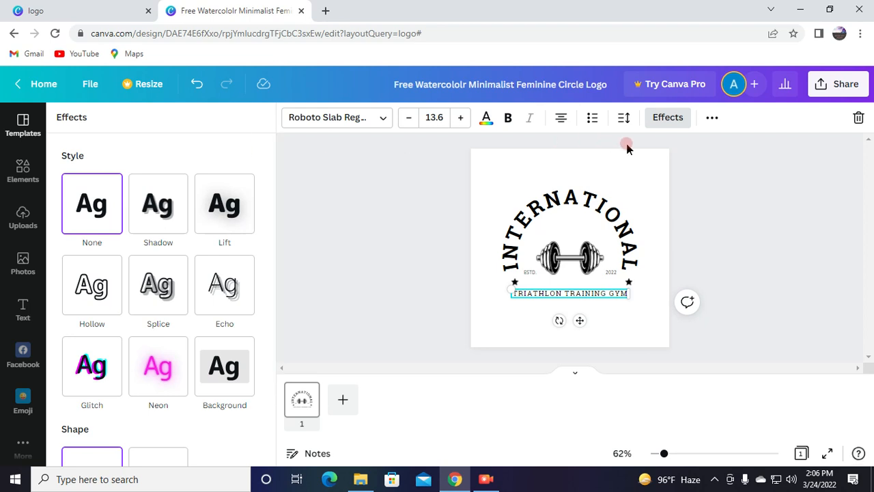
{"action": "left_click", "coordinate": [708, 118]}
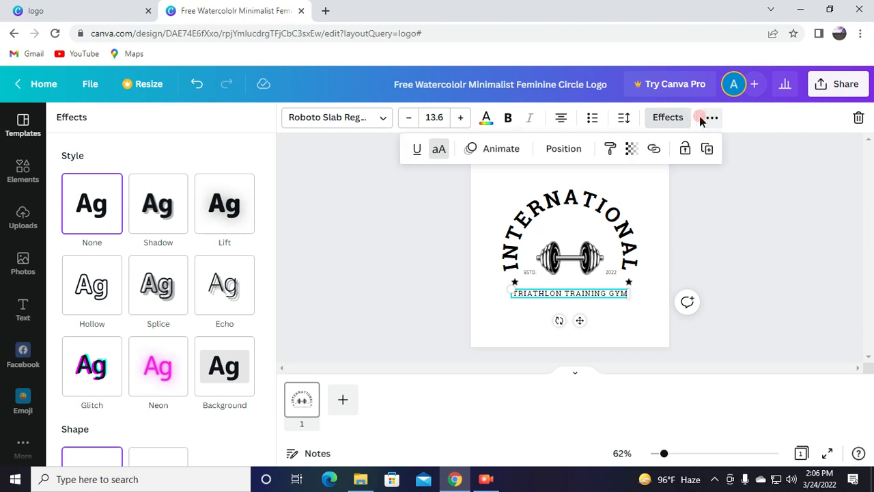
{"action": "left_click", "coordinate": [437, 150]}
{"action": "left_click", "coordinate": [604, 289]}
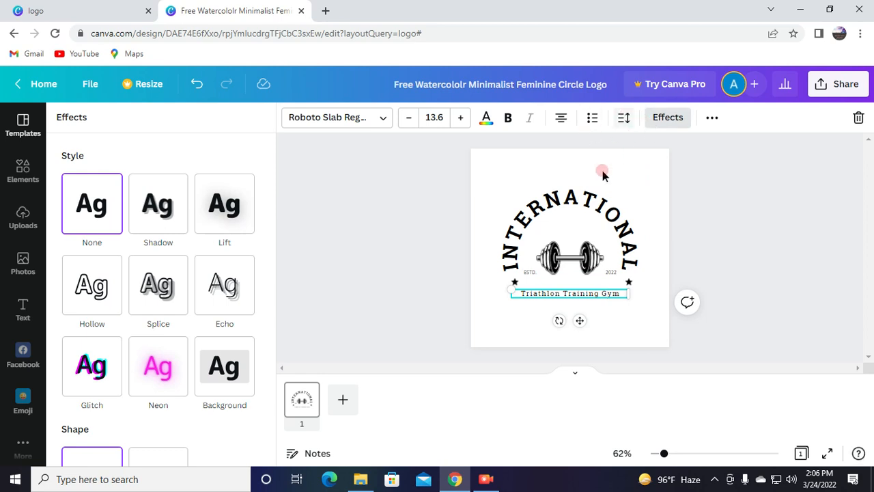
Apply the Shadow text effect to the "Triathlon Training Gym" tagline and adjust the shadow's offset.
{"action": "left_click", "coordinate": [579, 291]}
{"action": "triple_click", "coordinate": [555, 292]}
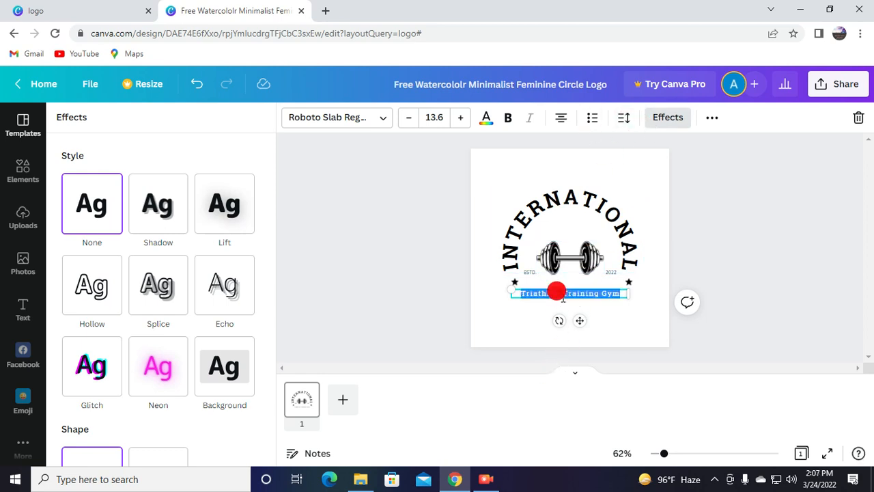
{"action": "left_click", "coordinate": [662, 126]}
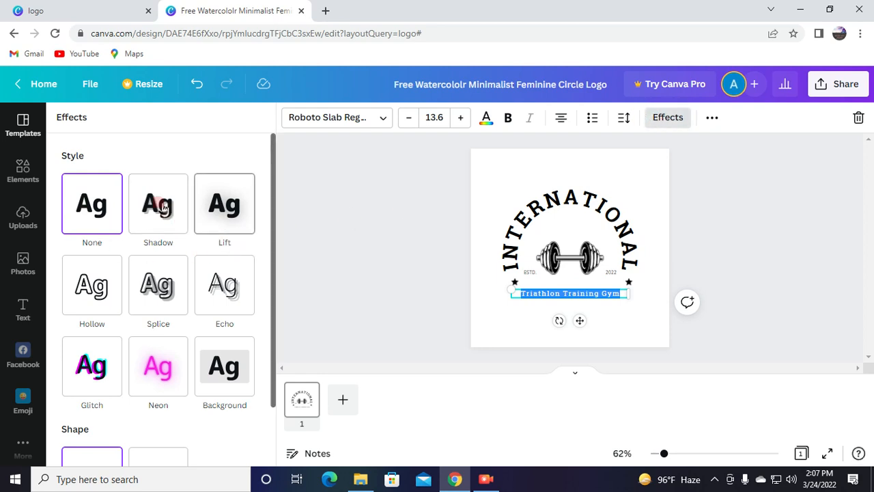
{"action": "left_click", "coordinate": [111, 203]}
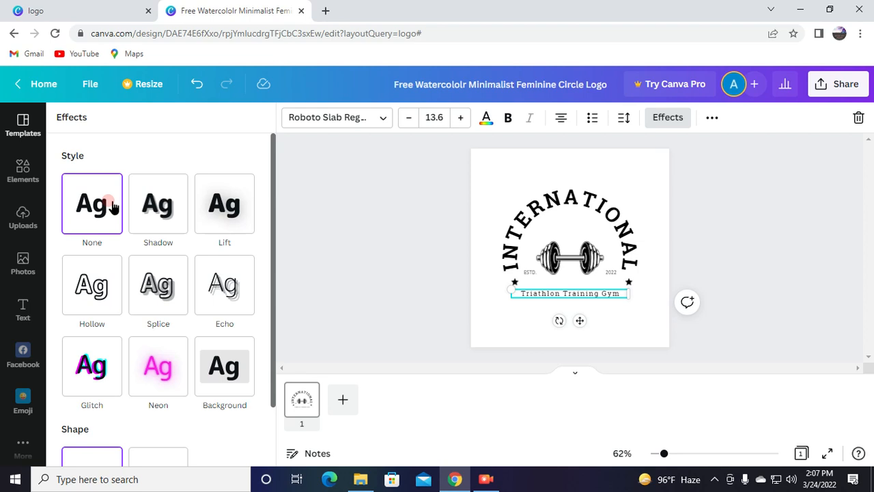
{"action": "left_click", "coordinate": [140, 213]}
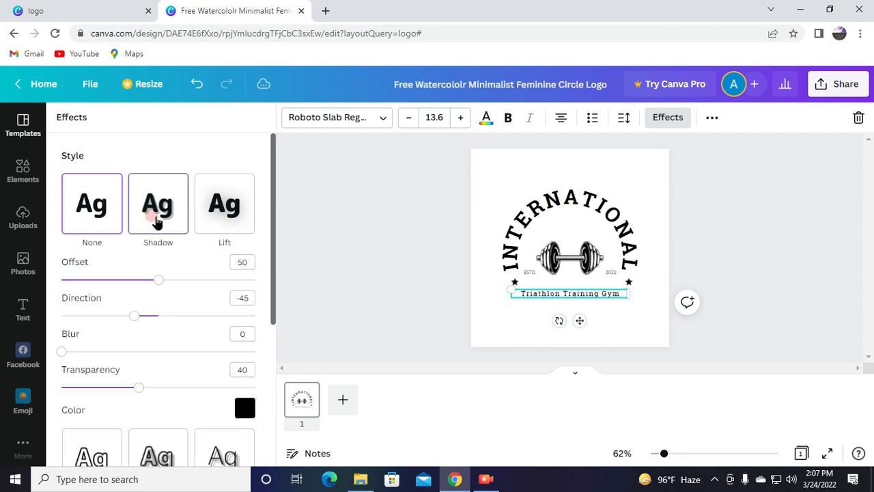
{"action": "left_click_drag", "start_coordinate": [154, 277], "coordinate": [131, 295]}
{"action": "left_click", "coordinate": [333, 263]}
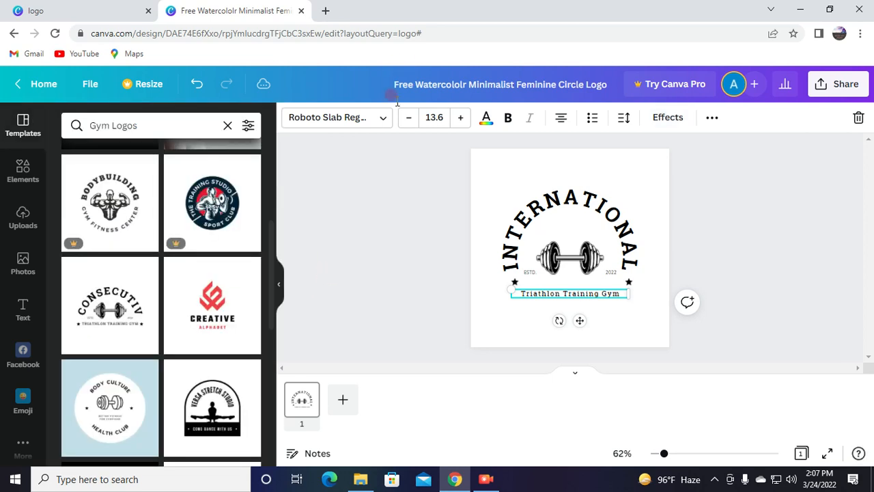
{"action": "left_click", "coordinate": [360, 120]}
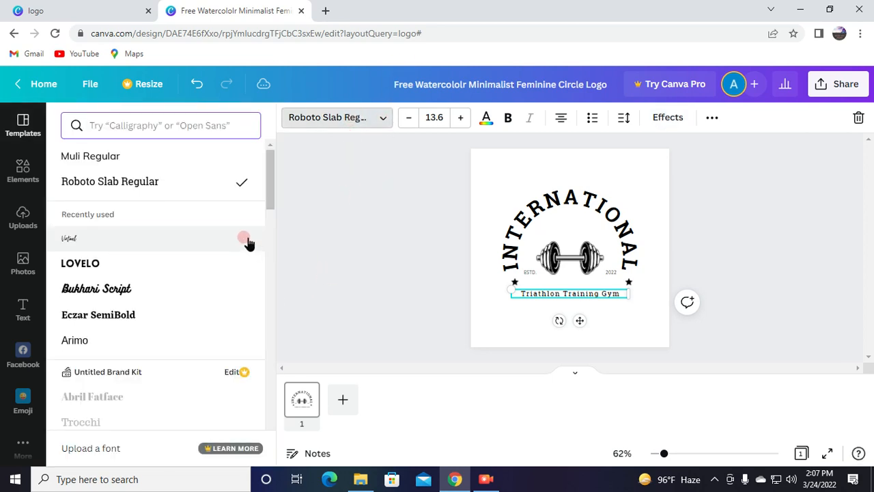
{"action": "left_click", "coordinate": [401, 185]}
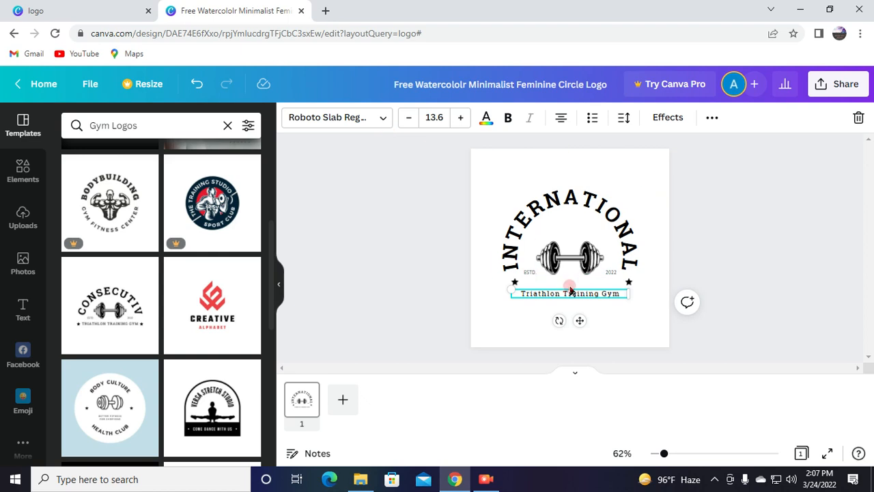
Change the font of the "Triathlon Training Gym" tagline to Virtual.
{"action": "double_click", "coordinate": [570, 290]}
{"action": "left_click", "coordinate": [374, 120]}
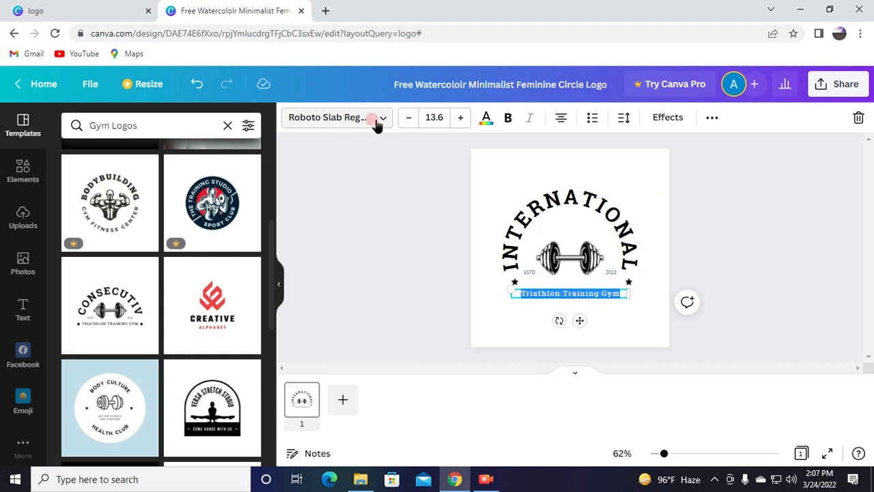
{"action": "left_click", "coordinate": [375, 120]}
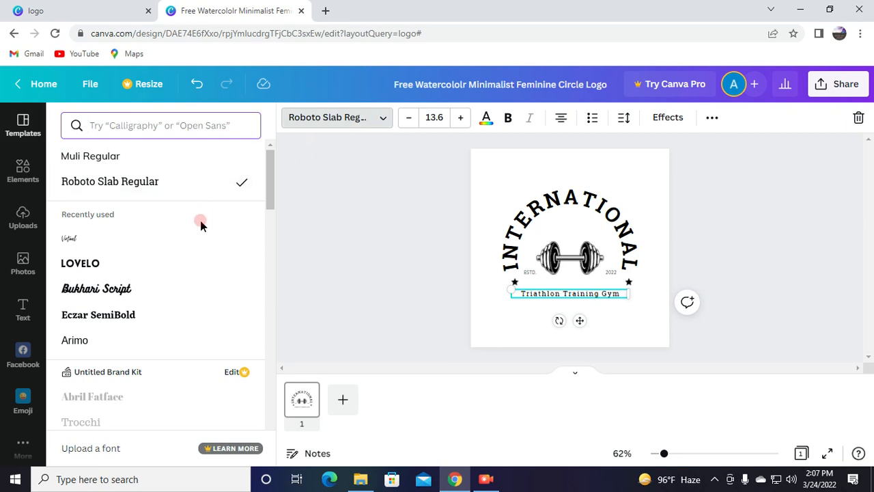
{"action": "left_click", "coordinate": [151, 239]}
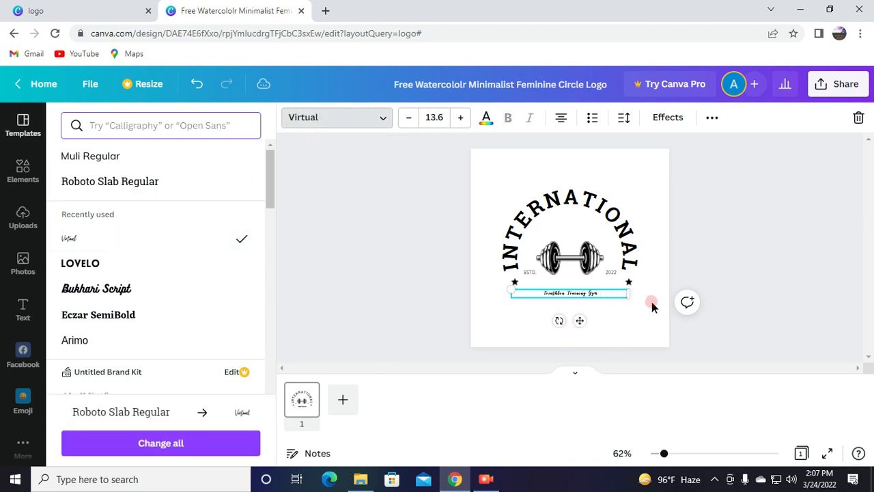
Enlarge the "Triathlon Training Gym" tagline to about font size 36.8 and center it just below the two stars.
{"action": "left_click_drag", "start_coordinate": [512, 290], "coordinate": [319, 51]}
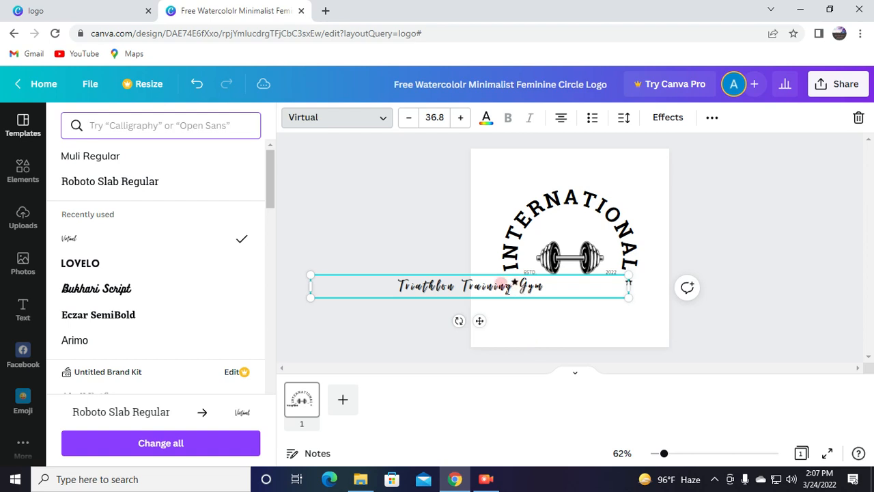
{"action": "left_click", "coordinate": [488, 278]}
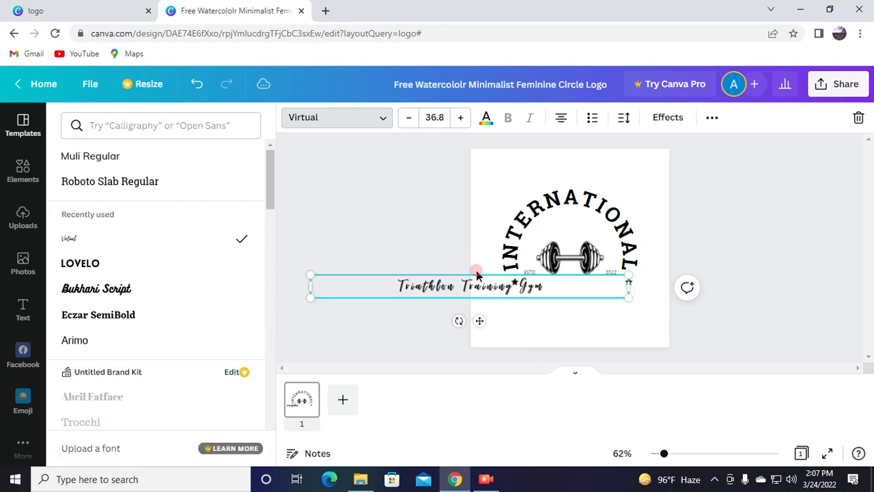
{"action": "left_click_drag", "start_coordinate": [468, 267], "coordinate": [572, 281]}
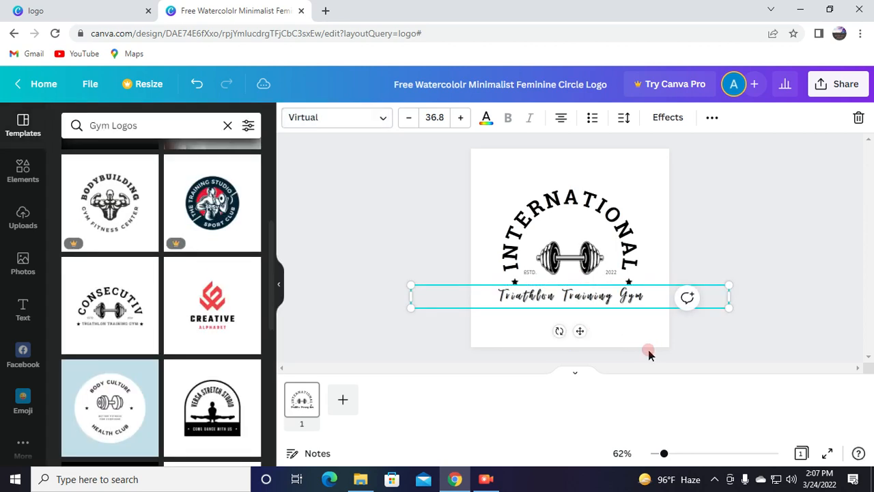
{"action": "left_click", "coordinate": [450, 360]}
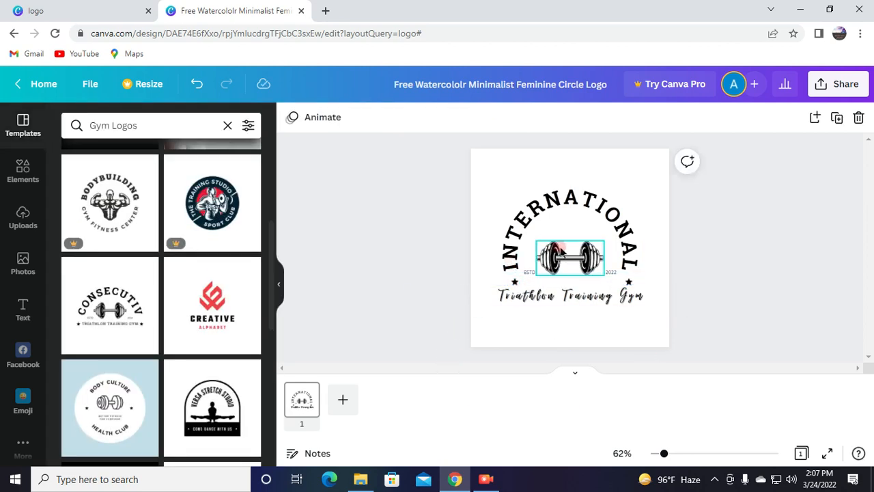
Move the dumbbell straight up inside the arched text, leaving a gap above the tagline.
{"action": "left_click_drag", "start_coordinate": [566, 254], "coordinate": [566, 231]}
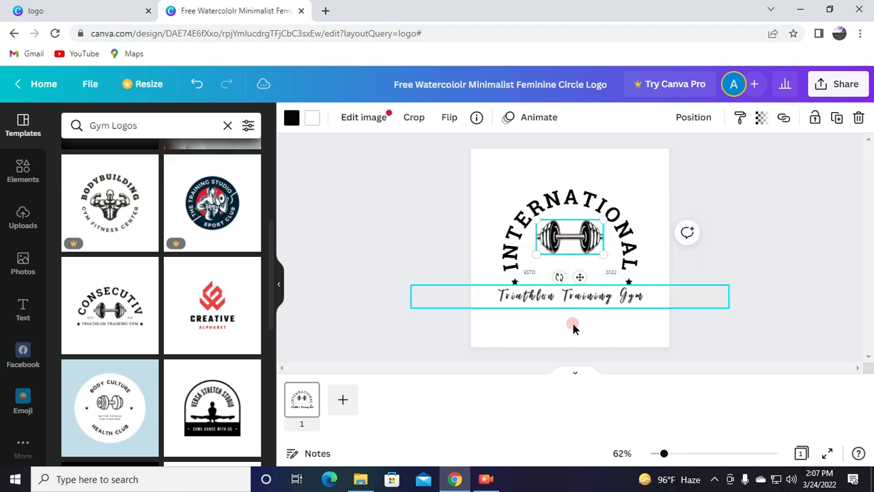
{"action": "left_click", "coordinate": [581, 347]}
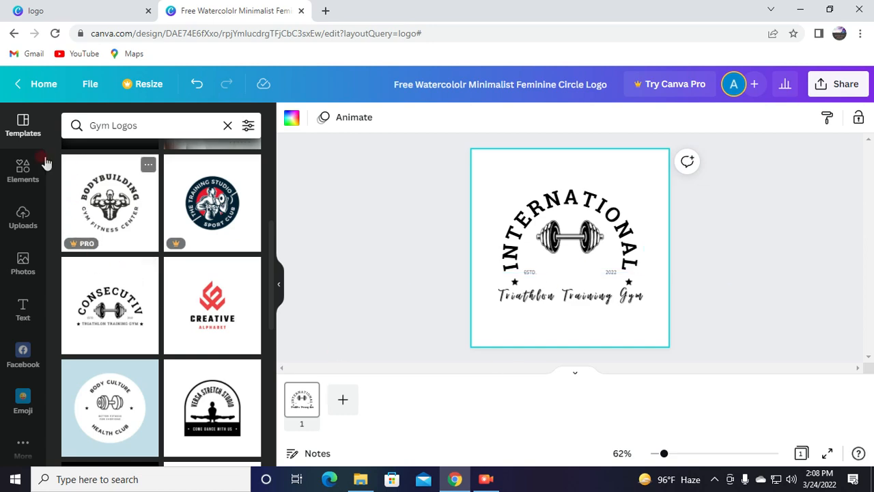
Add a heading text box, place it below the dumbbell and narrow it to less than half its width.
{"action": "left_click", "coordinate": [18, 308]}
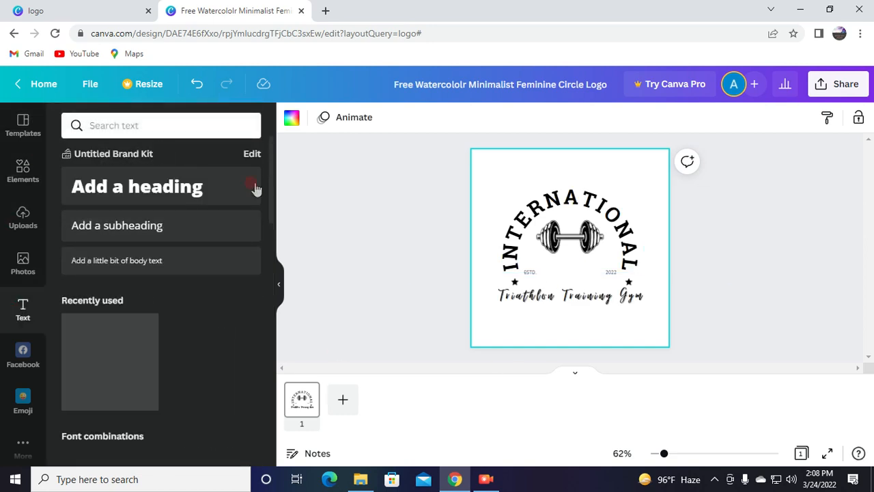
{"action": "left_click", "coordinate": [150, 187]}
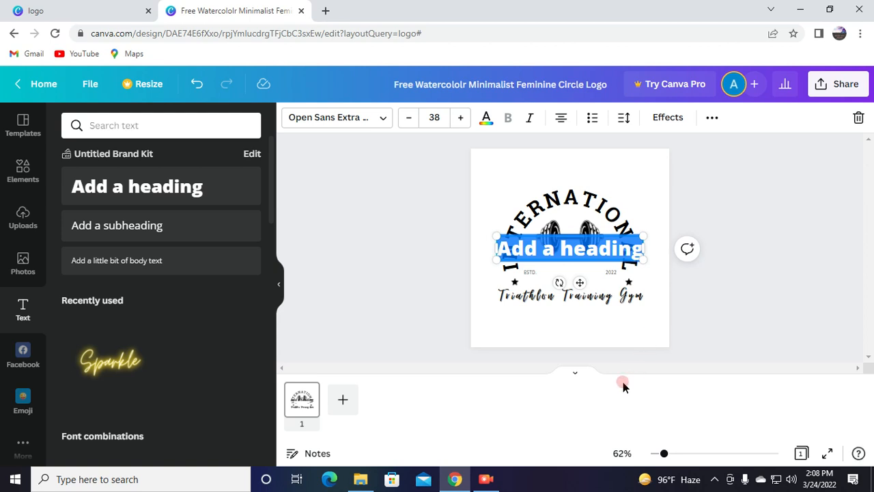
{"action": "left_click", "coordinate": [596, 249]}
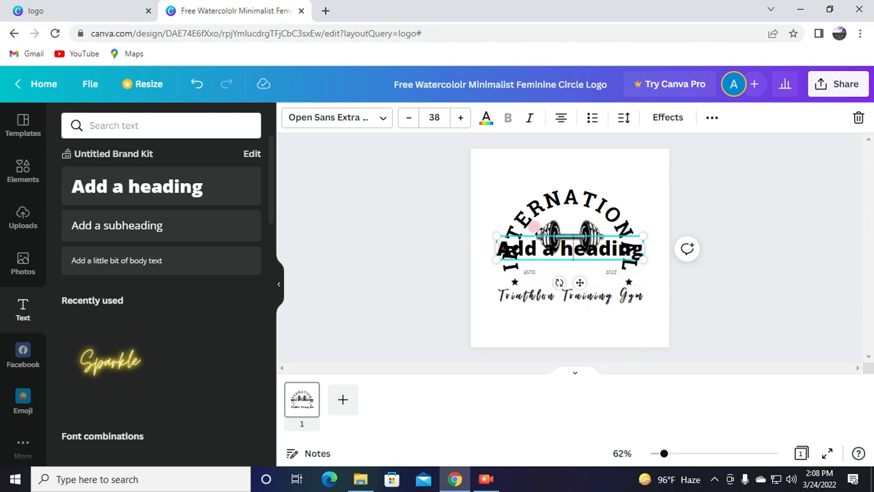
{"action": "left_click_drag", "start_coordinate": [569, 234], "coordinate": [629, 267]}
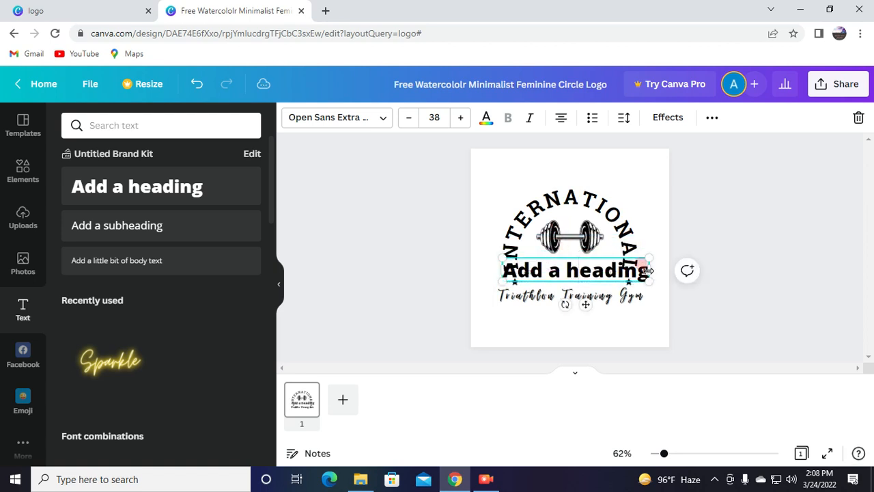
{"action": "left_click", "coordinate": [646, 270]}
{"action": "left_click_drag", "start_coordinate": [649, 268], "coordinate": [548, 328]}
{"action": "left_click", "coordinate": [533, 284]}
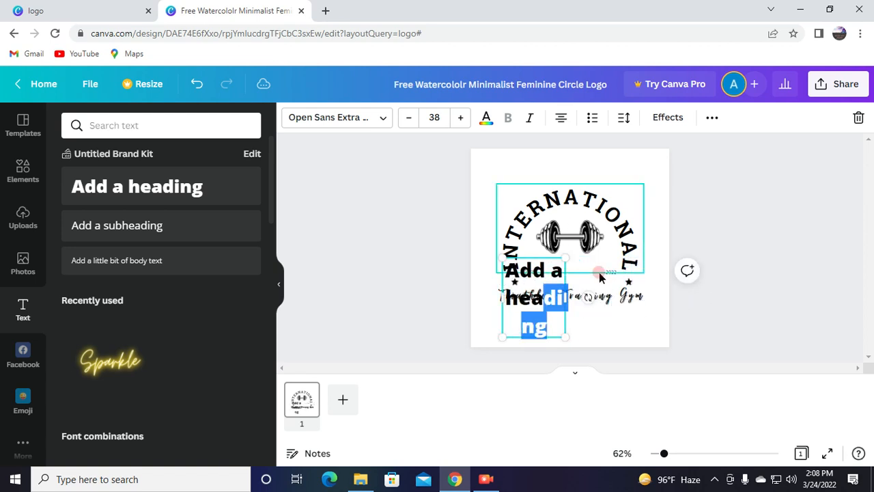
{"action": "left_click", "coordinate": [555, 322]}
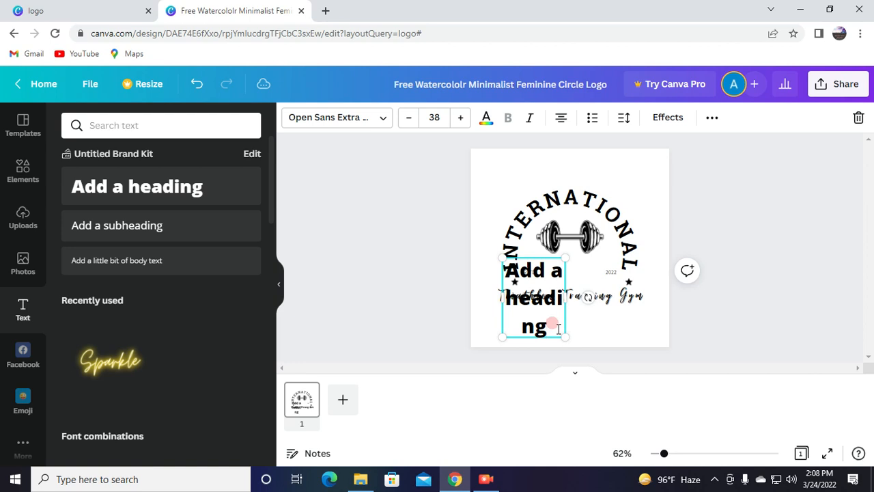
Clear the heading's placeholder text and center the text box between "ESTD." and "2022" below the dumbbell.
{"action": "key", "text": "BackSpace"}
{"action": "key", "text": "BackSpace"}
{"action": "key", "text": "BackSpace"}
{"action": "key", "text": "BackSpace"}
{"action": "key", "text": "BackSpace"}
{"action": "key", "text": "BackSpace"}
{"action": "key", "text": "BackSpace"}
{"action": "key", "text": "BackSpace"}
{"action": "key", "text": "BackSpace"}
{"action": "key", "text": "BackSpace"}
{"action": "key", "text": "BackSpace"}
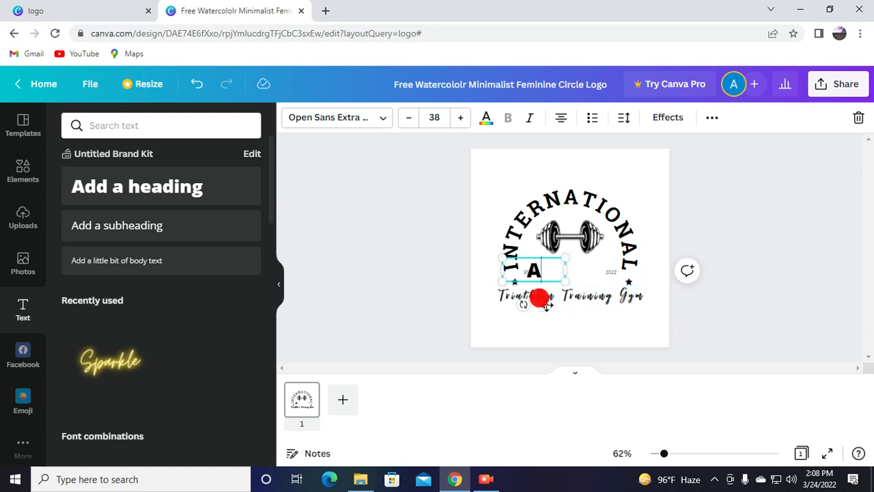
{"action": "left_click_drag", "start_coordinate": [547, 306], "coordinate": [578, 305]}
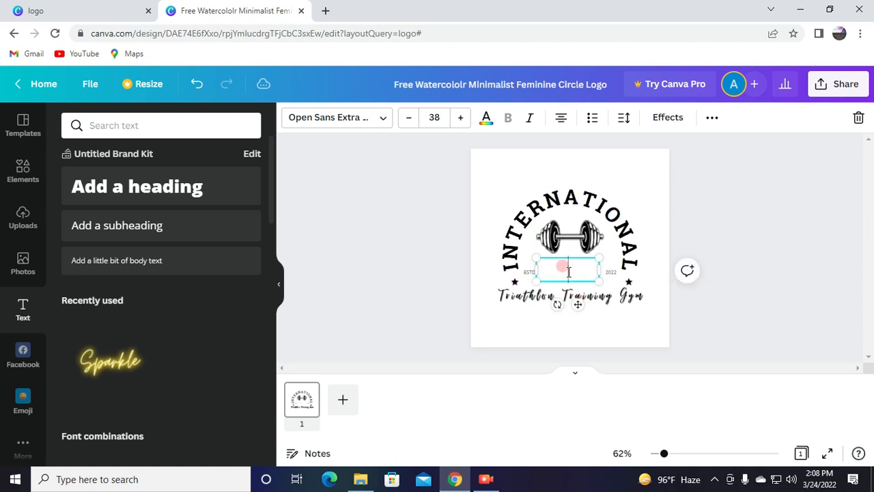
{"action": "type", "text": "gym"}
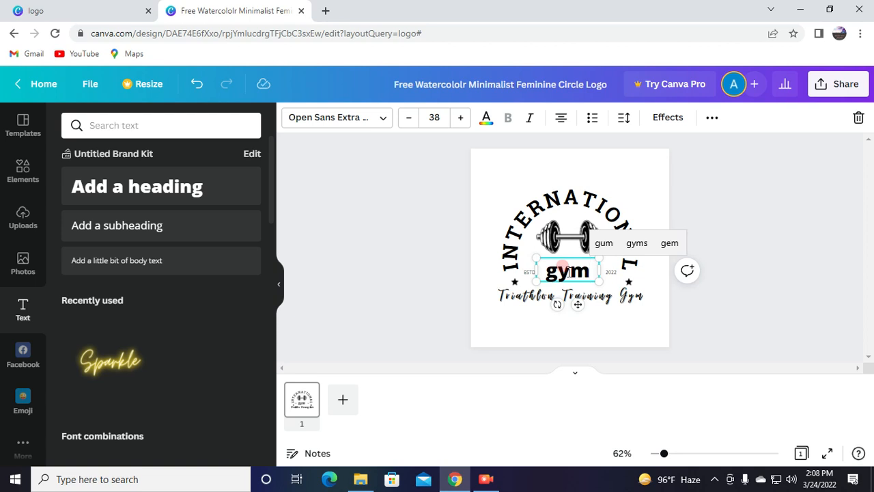
{"action": "key", "text": "BackSpace"}
{"action": "key", "text": "BackSpace"}
{"action": "key", "text": "BackSpace"}
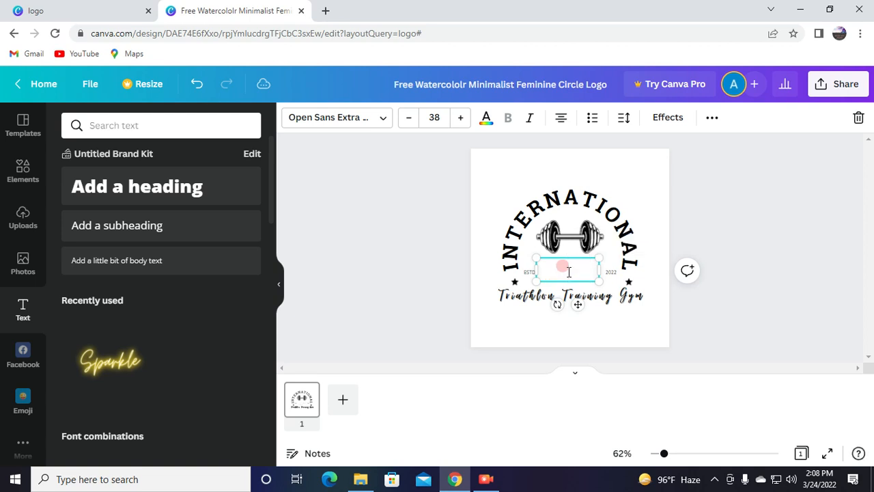
Enter "GYM" in capitals in the heading box between "ESTD." and "2022".
{"action": "type", "text": "G"}
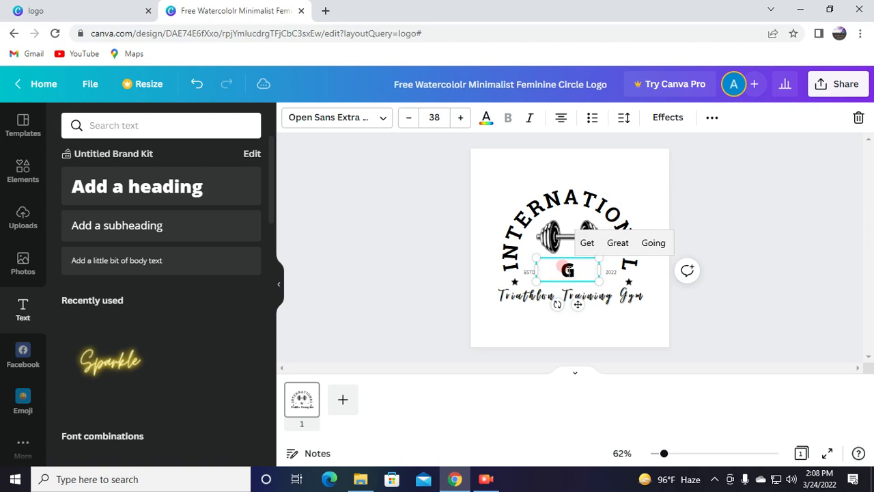
{"action": "type", "text": "YM"}
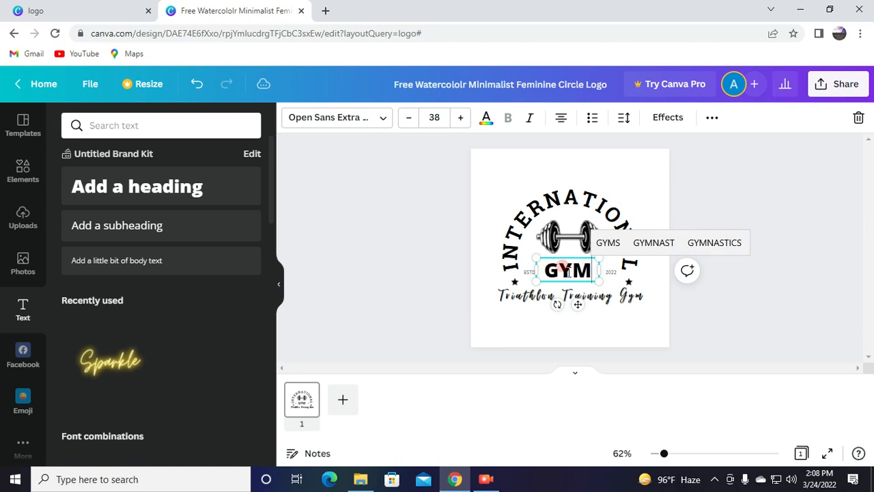
{"action": "left_click", "coordinate": [584, 342]}
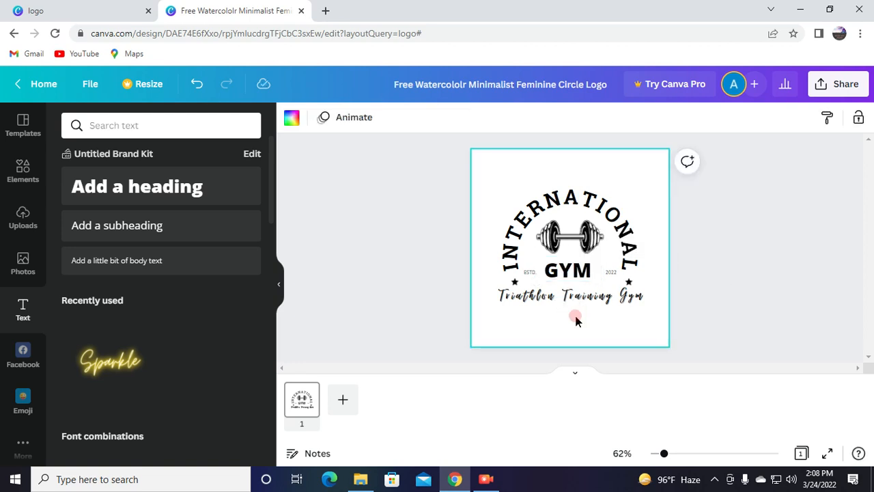
{"action": "left_click", "coordinate": [566, 268]}
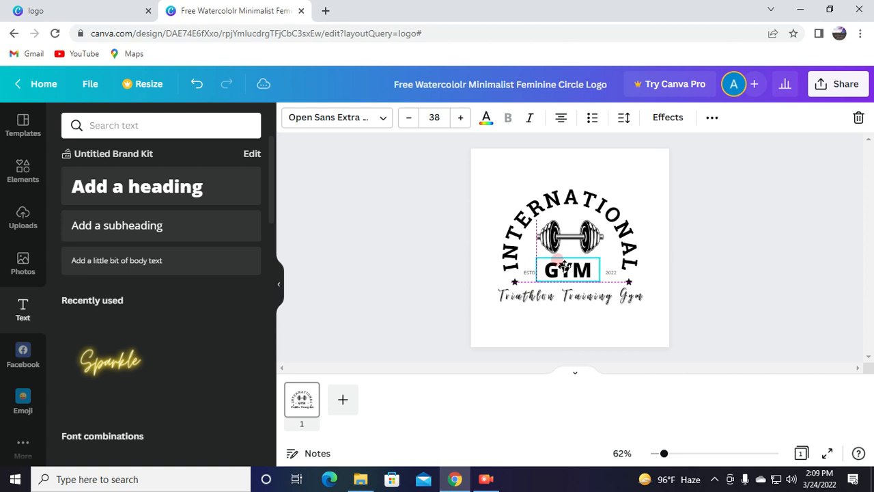
{"action": "left_click", "coordinate": [567, 319]}
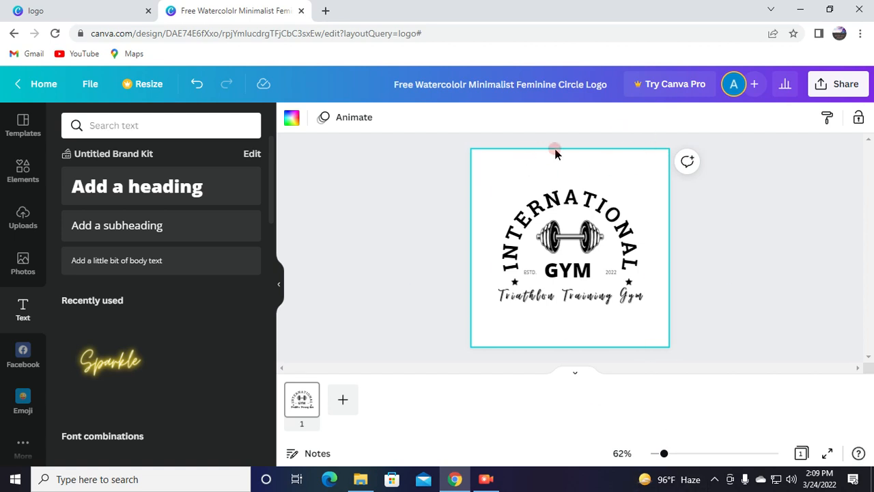
Try several default gray shades as the logo's background color.
{"action": "left_click", "coordinate": [291, 122]}
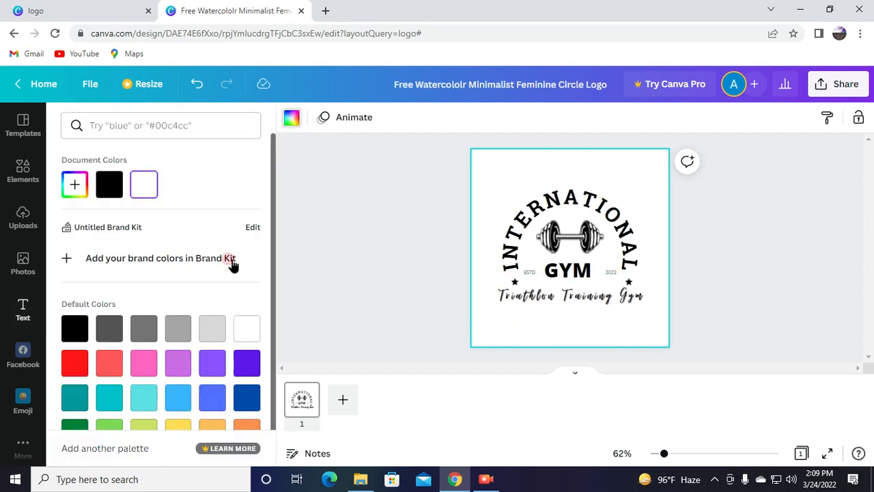
{"action": "left_click", "coordinate": [178, 334]}
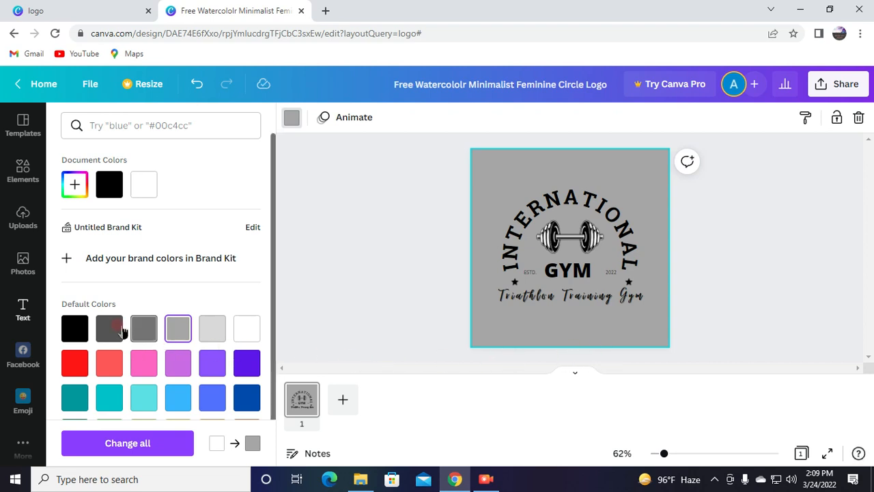
{"action": "left_click", "coordinate": [145, 329]}
{"action": "left_click", "coordinate": [212, 328]}
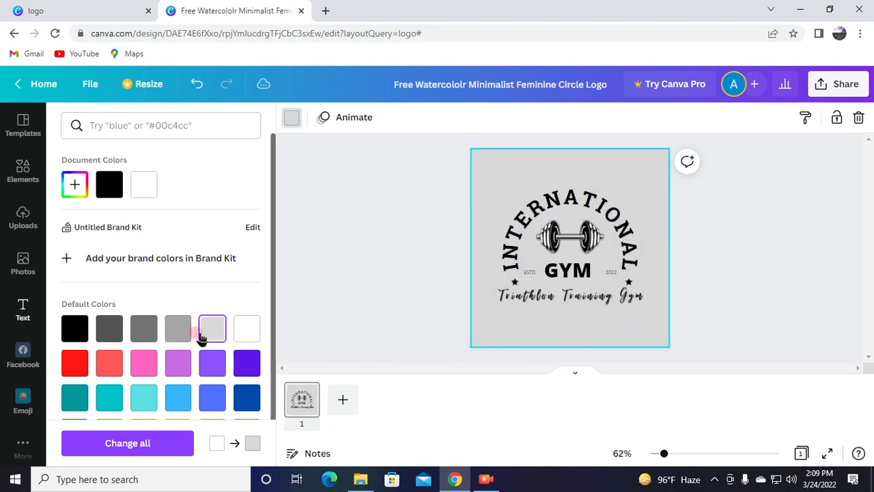
{"action": "left_click", "coordinate": [179, 331]}
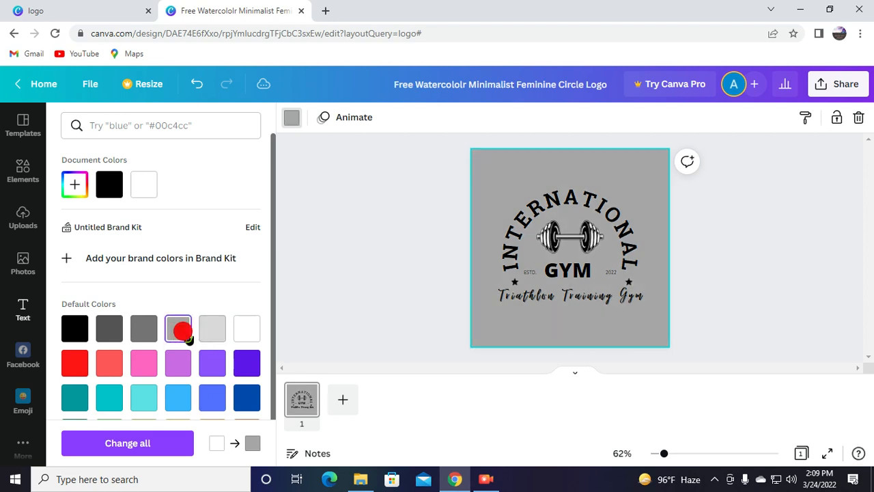
Set the logo's background to the custom light warm gray #C8BDBD.
{"action": "left_click", "coordinate": [74, 186]}
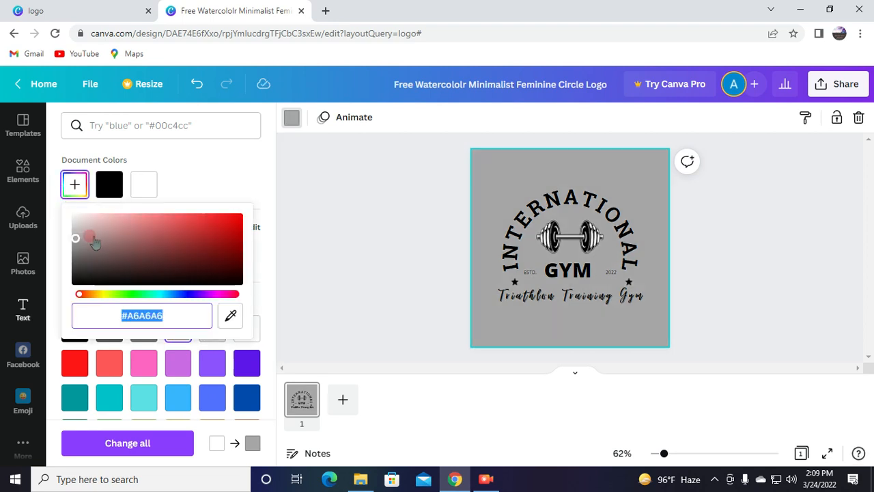
{"action": "mouse_move", "coordinate": [76, 239]}
{"action": "left_mouse_down"}
{"action": "mouse_move", "coordinate": [237, 271]}
{"action": "mouse_move", "coordinate": [189, 283]}
{"action": "mouse_move", "coordinate": [117, 246]}
{"action": "mouse_move", "coordinate": [98, 243]}
{"action": "mouse_move", "coordinate": [98, 254]}
{"action": "mouse_move", "coordinate": [101, 238]}
{"action": "mouse_move", "coordinate": [117, 248]}
{"action": "mouse_move", "coordinate": [81, 227]}
{"action": "left_mouse_up"}
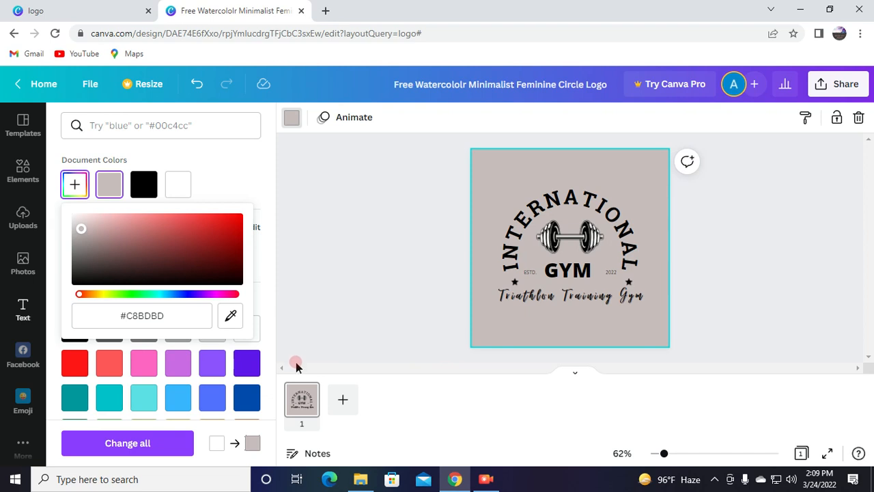
{"action": "left_click", "coordinate": [308, 344]}
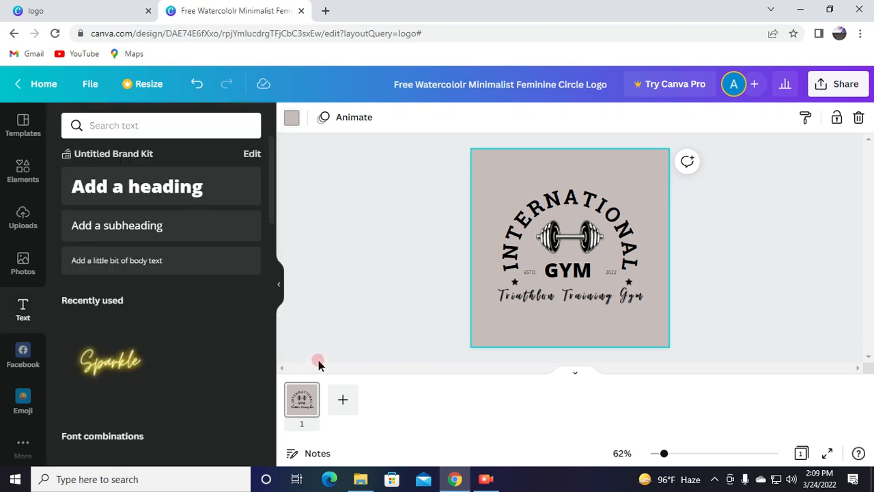
{"action": "left_click", "coordinate": [357, 164]}
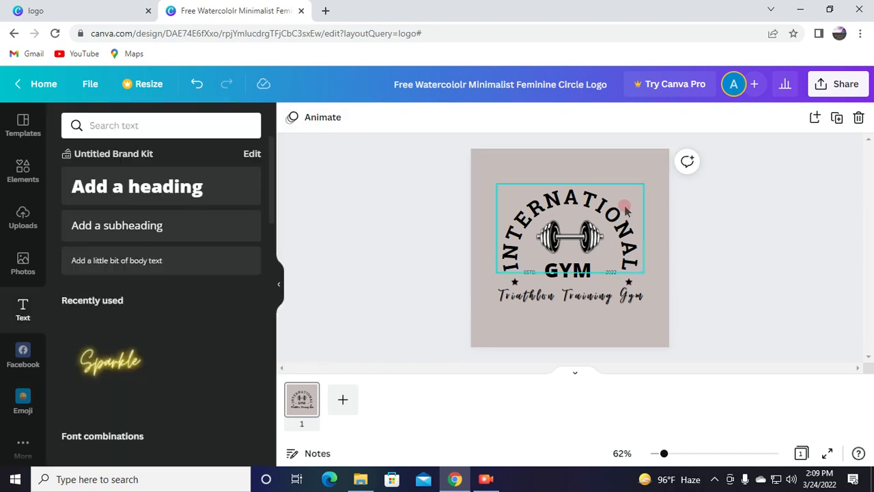
Apply the Gagalin font to the curved "INTERNATIONAL" text above the dumbbell.
{"action": "left_click", "coordinate": [597, 206]}
{"action": "double_click", "coordinate": [590, 197]}
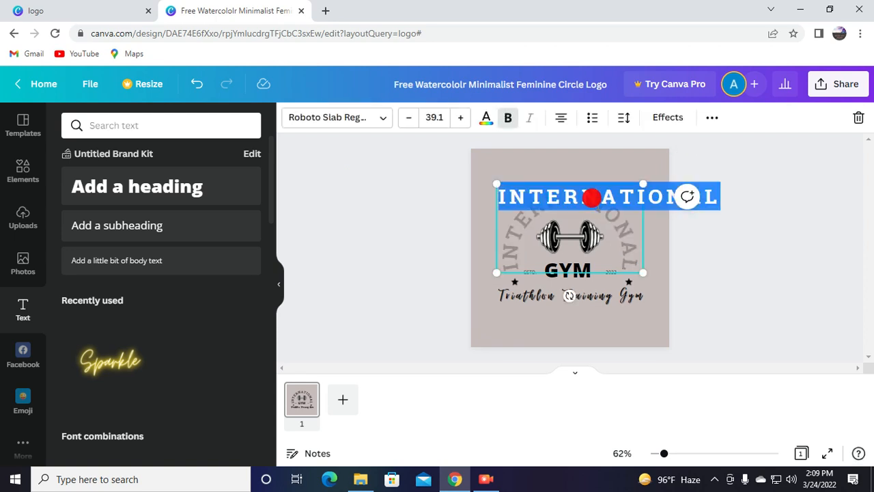
{"action": "left_click", "coordinate": [634, 239]}
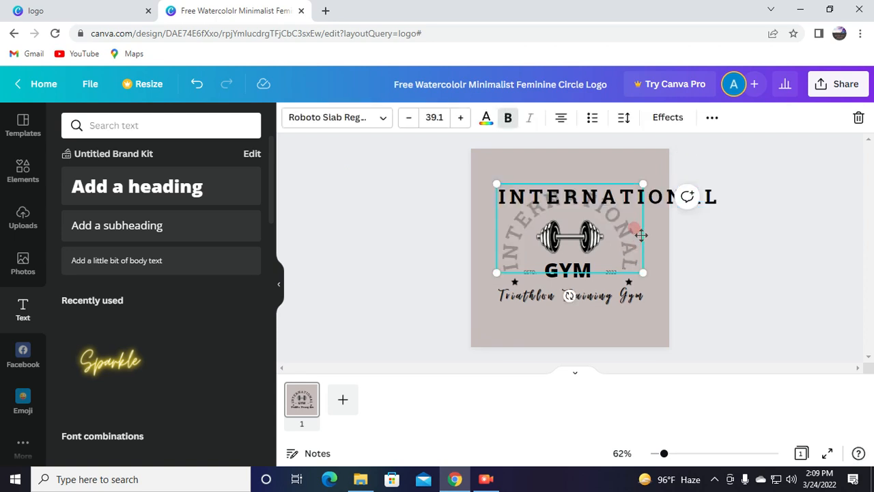
{"action": "left_click", "coordinate": [638, 237]}
{"action": "left_click", "coordinate": [593, 207]}
{"action": "left_click", "coordinate": [585, 190]}
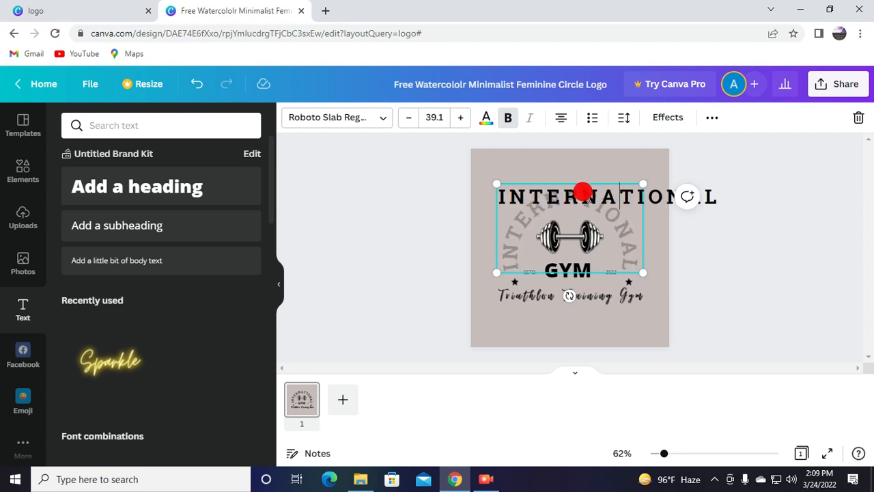
{"action": "left_click", "coordinate": [343, 116]}
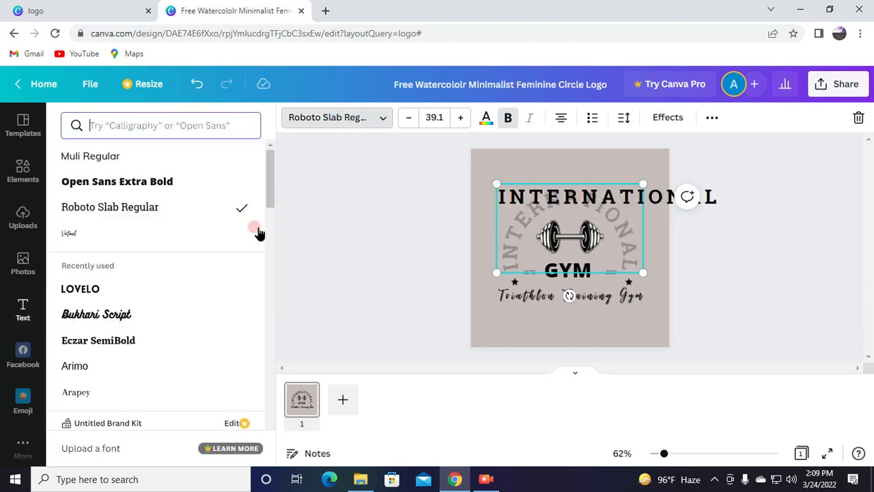
{"action": "scroll", "coordinate": [144, 301], "scroll_direction": "down", "scroll_amount": 4}
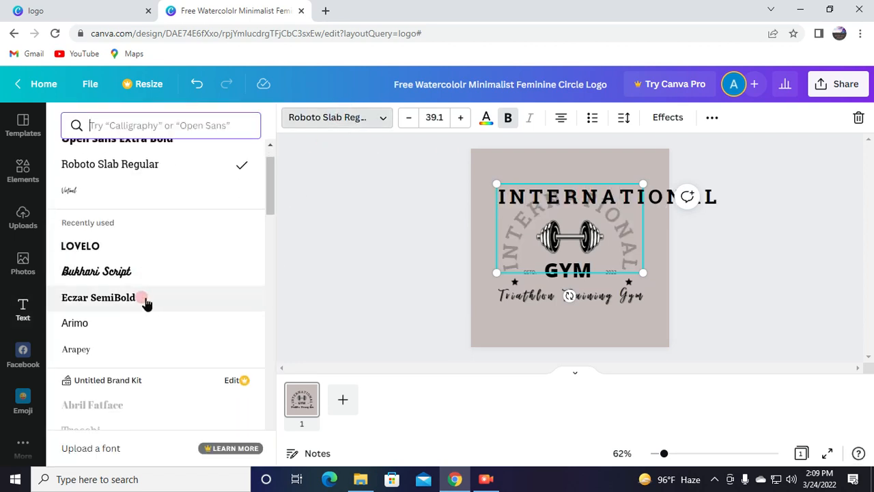
{"action": "scroll", "coordinate": [141, 314], "scroll_direction": "down", "scroll_amount": 3}
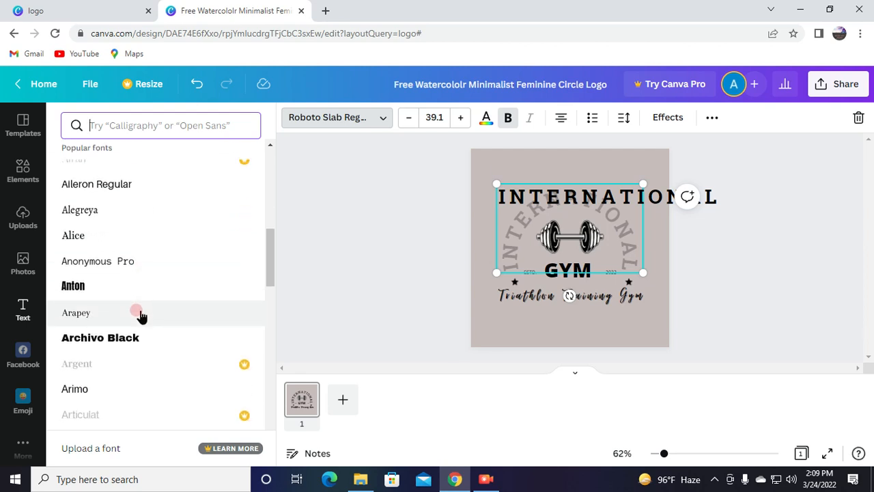
{"action": "scroll", "coordinate": [142, 316], "scroll_direction": "up", "scroll_amount": 1}
{"action": "scroll", "coordinate": [141, 316], "scroll_direction": "down", "scroll_amount": 4}
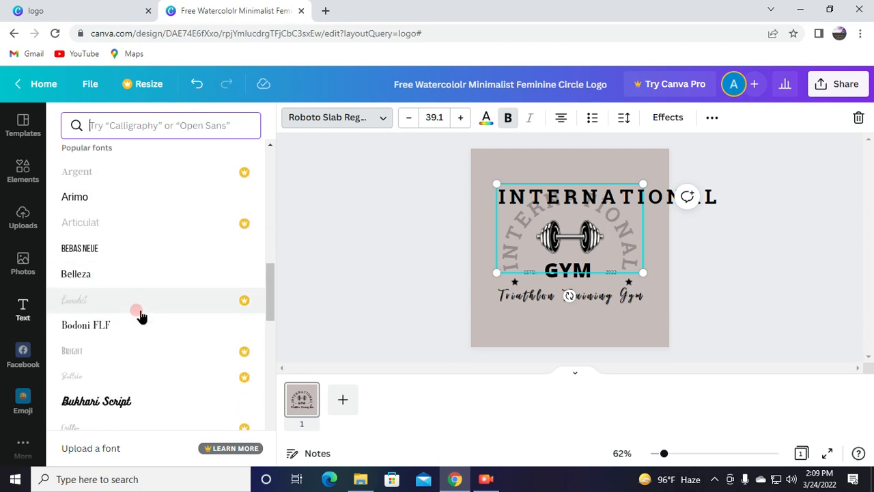
{"action": "scroll", "coordinate": [141, 316], "scroll_direction": "down", "scroll_amount": 6}
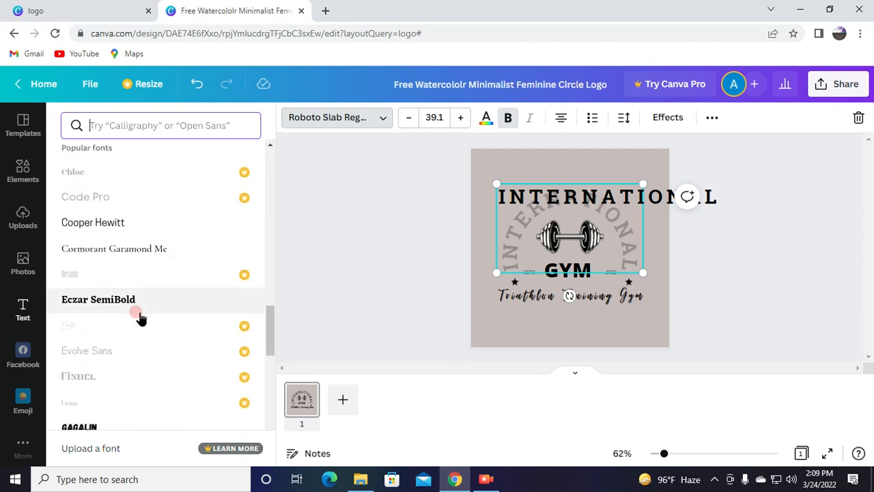
{"action": "scroll", "coordinate": [140, 316], "scroll_direction": "down", "scroll_amount": 4}
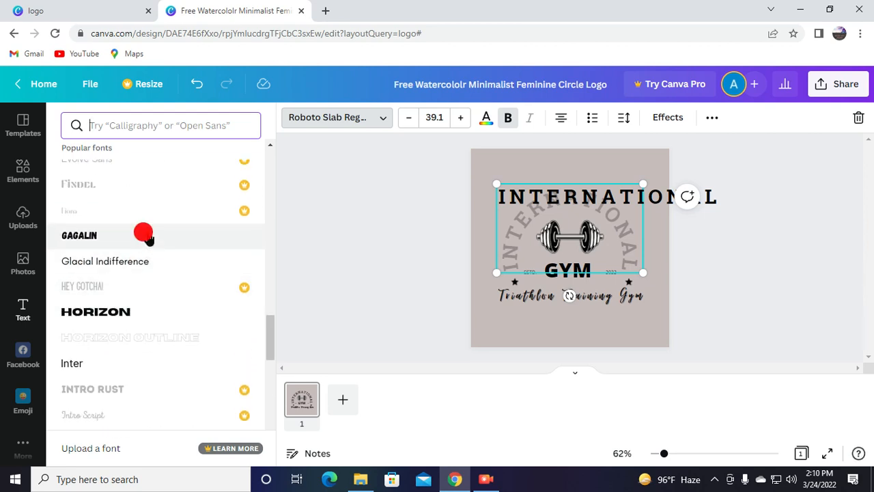
{"action": "left_click", "coordinate": [148, 236]}
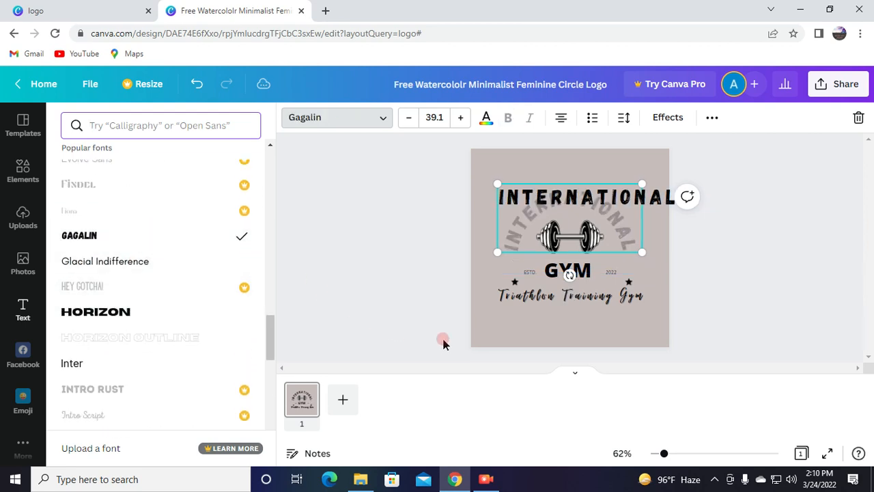
{"action": "left_click", "coordinate": [494, 326]}
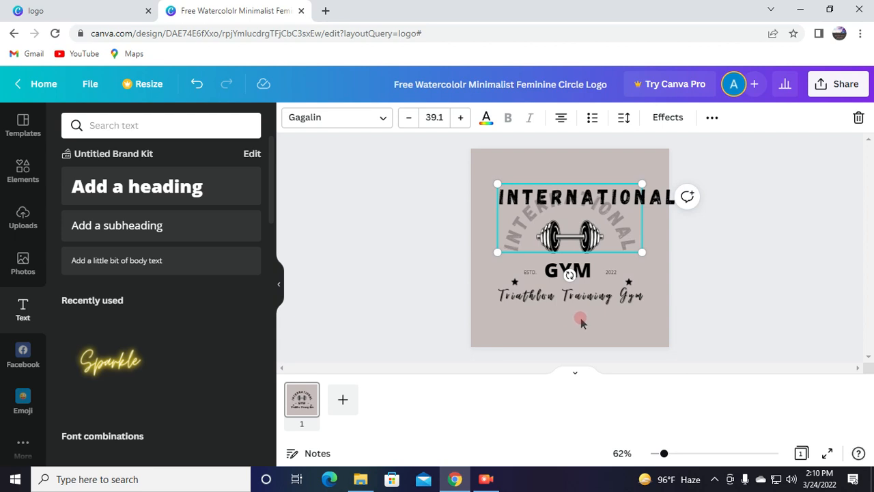
{"action": "left_click", "coordinate": [598, 329]}
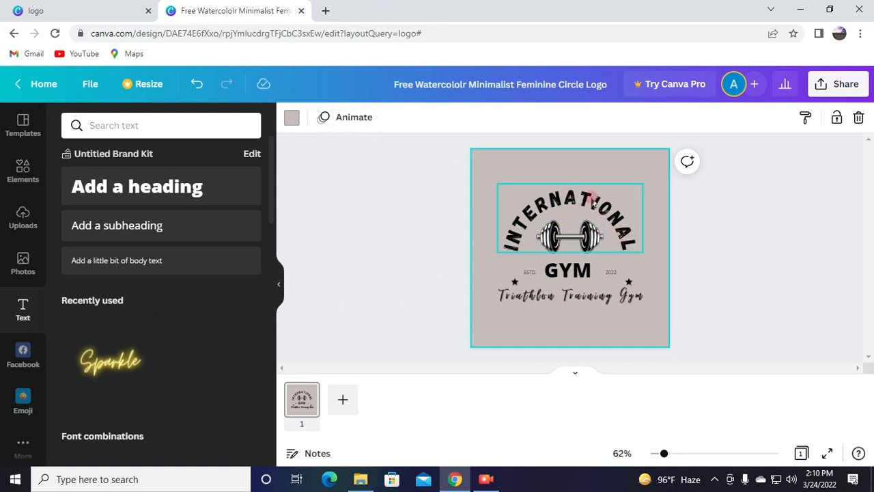
Try the Alegreya Sans Black font on the curved "INTERNATIONAL" text.
{"action": "left_click", "coordinate": [588, 197]}
{"action": "left_click", "coordinate": [354, 120]}
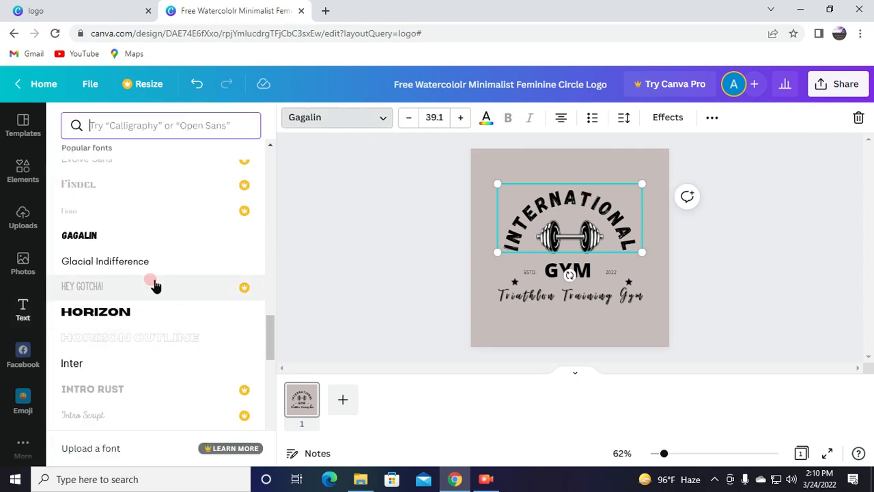
{"action": "scroll", "coordinate": [153, 299], "scroll_direction": "down", "scroll_amount": 6}
{"action": "scroll", "coordinate": [153, 299], "scroll_direction": "down", "scroll_amount": 4}
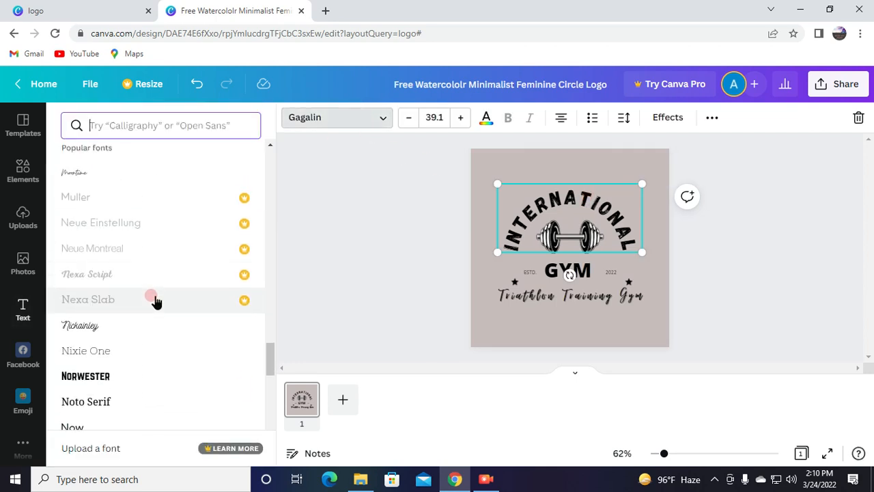
{"action": "scroll", "coordinate": [155, 300], "scroll_direction": "down", "scroll_amount": 5}
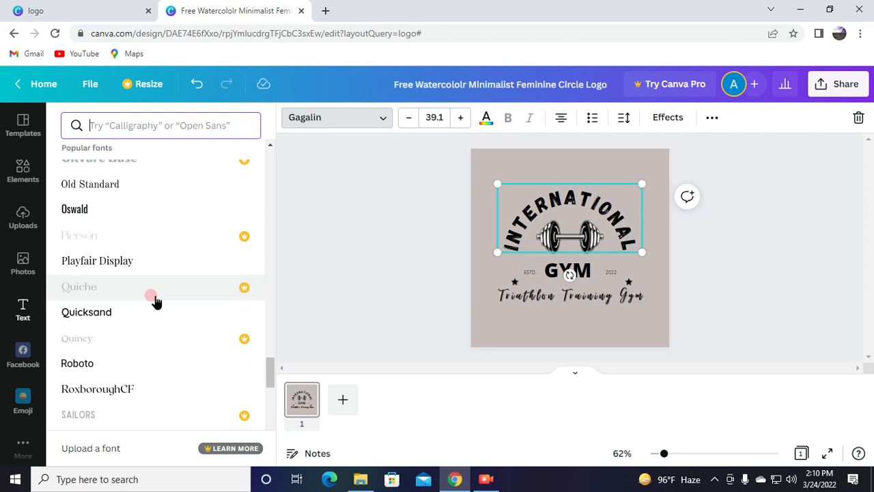
{"action": "scroll", "coordinate": [155, 301], "scroll_direction": "down", "scroll_amount": 10}
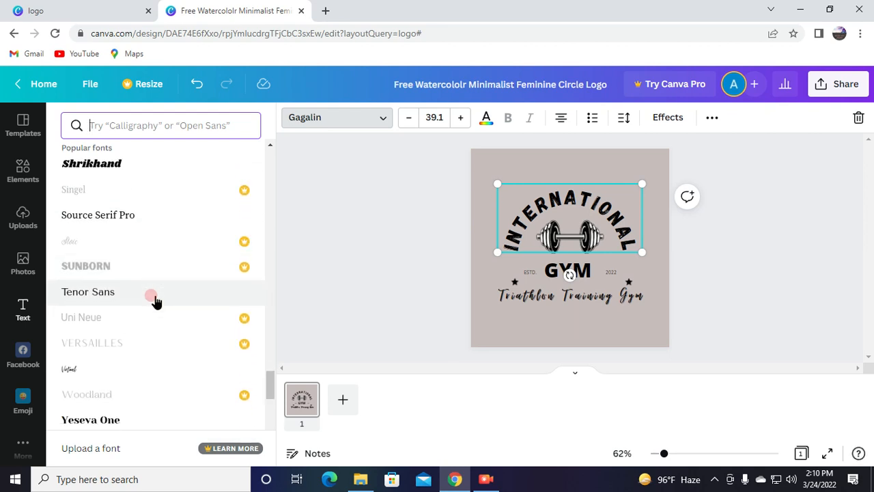
{"action": "scroll", "coordinate": [154, 301], "scroll_direction": "down", "scroll_amount": 10}
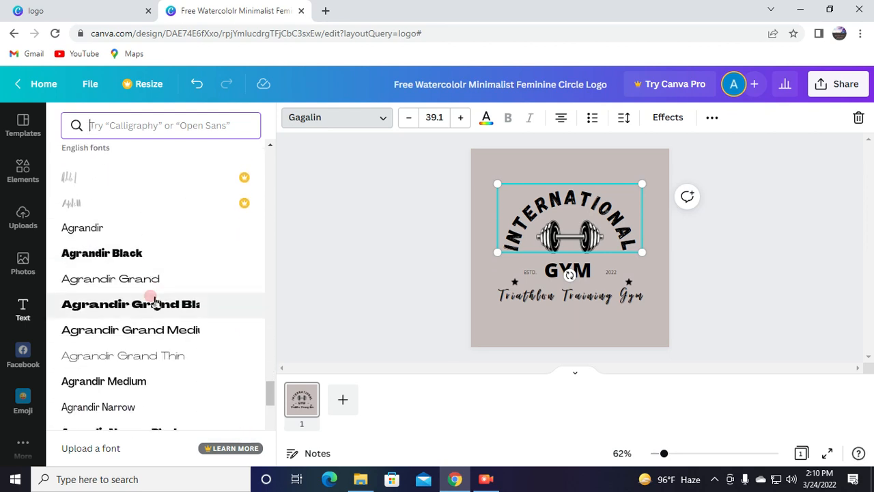
{"action": "scroll", "coordinate": [155, 301], "scroll_direction": "down", "scroll_amount": 8}
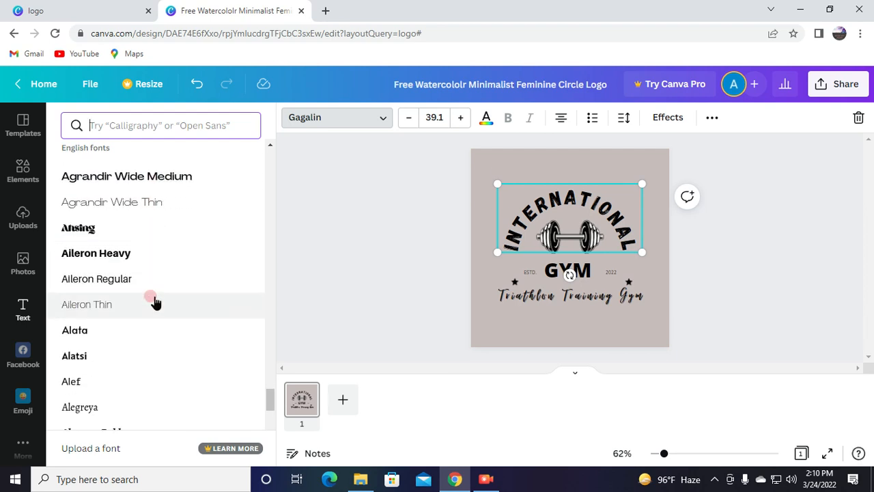
{"action": "scroll", "coordinate": [154, 301], "scroll_direction": "down", "scroll_amount": 2}
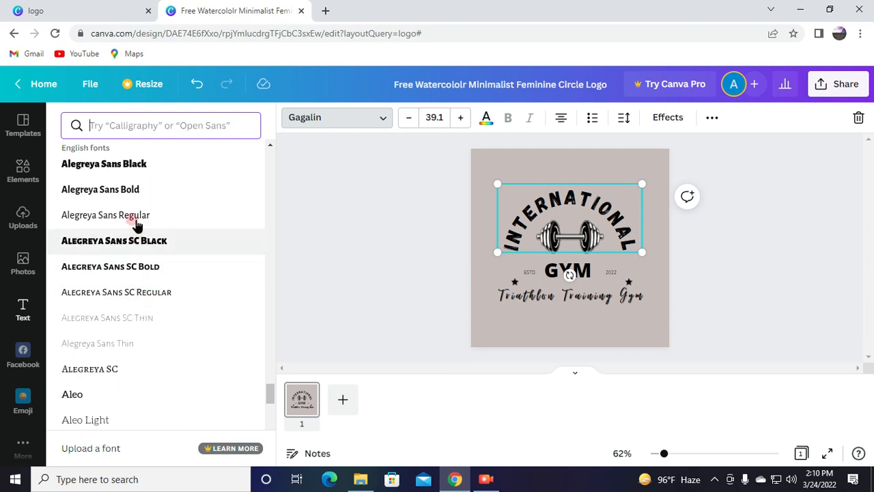
{"action": "left_click", "coordinate": [134, 170]}
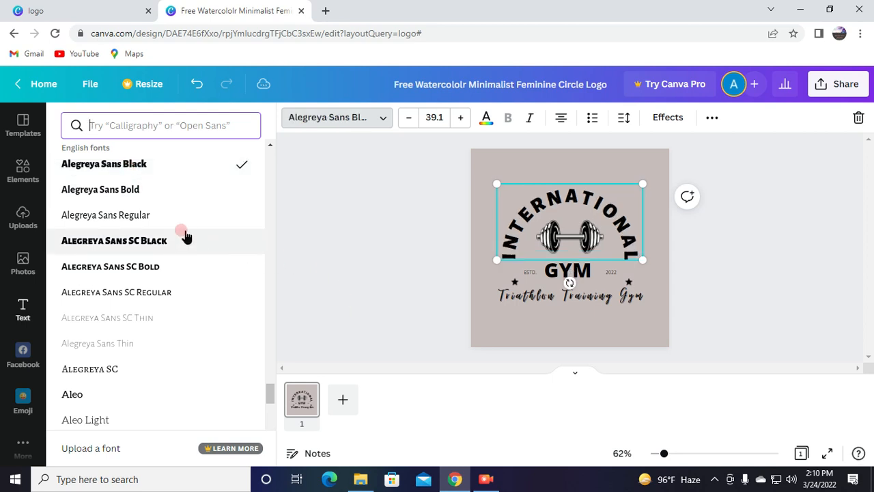
Try the Aloja font on the curved "INTERNATIONAL" text and deselect it to check the look.
{"action": "scroll", "coordinate": [168, 235], "scroll_direction": "down", "scroll_amount": 4}
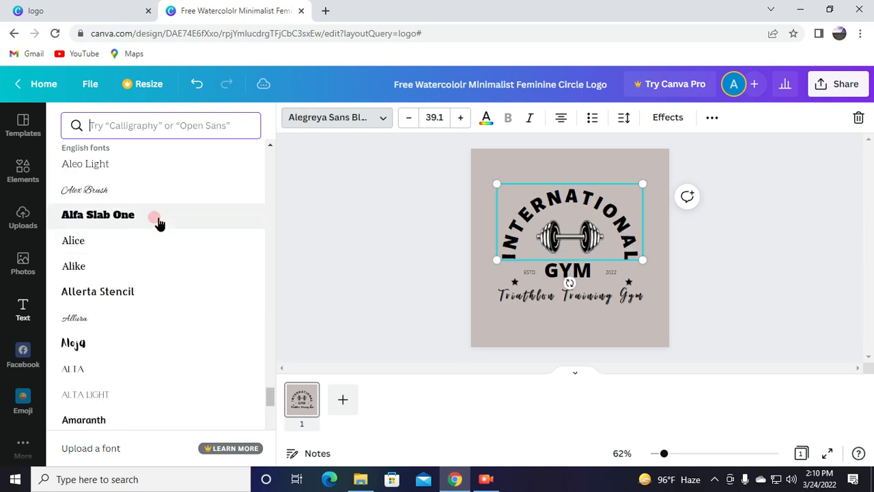
{"action": "scroll", "coordinate": [157, 223], "scroll_direction": "down", "scroll_amount": 1}
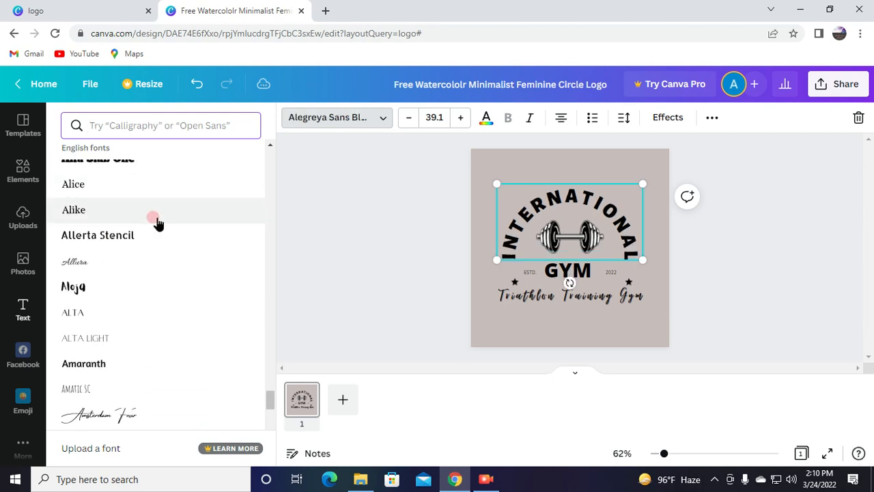
{"action": "left_click", "coordinate": [152, 289]}
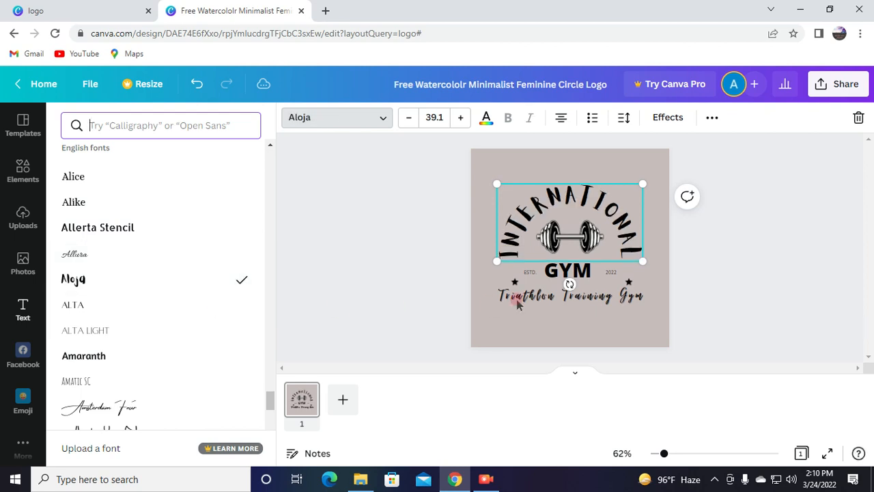
{"action": "left_click", "coordinate": [588, 329]}
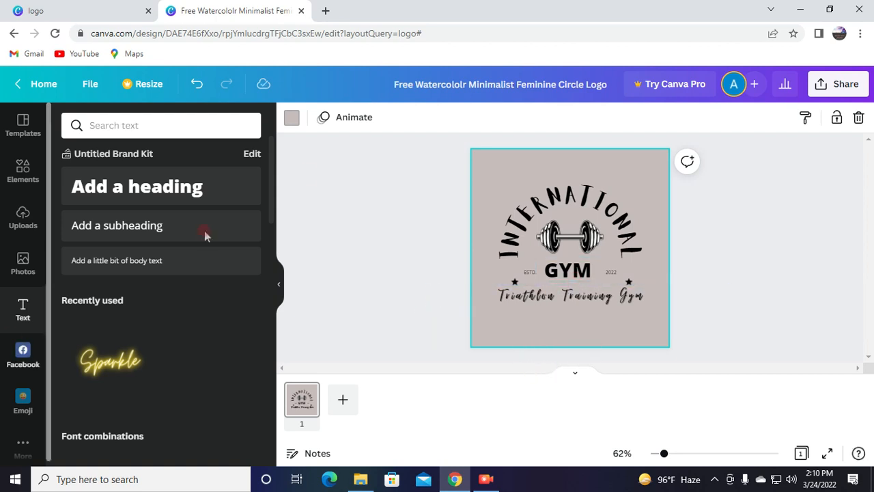
Try decorative fonts including Aniyah, Angelina and Apricots on the curved "INTERNATIONAL" text.
{"action": "left_click", "coordinate": [515, 200]}
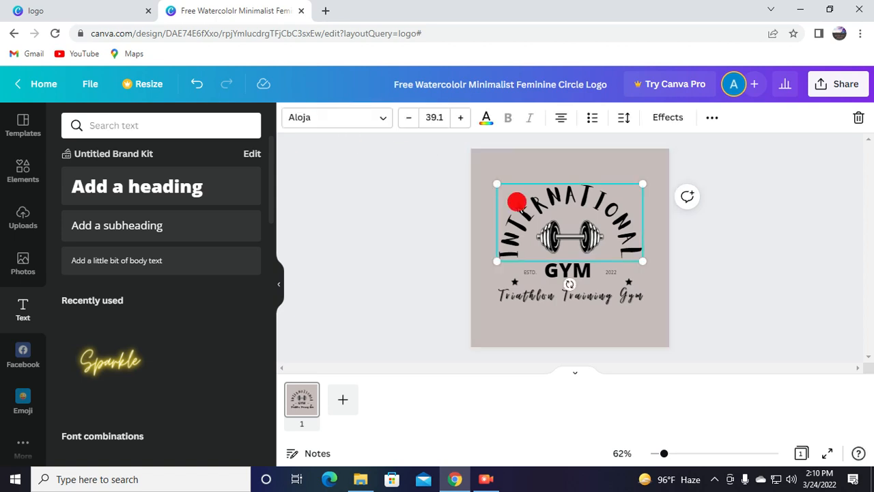
{"action": "left_click", "coordinate": [328, 116]}
{"action": "scroll", "coordinate": [74, 263], "scroll_direction": "down", "scroll_amount": 5}
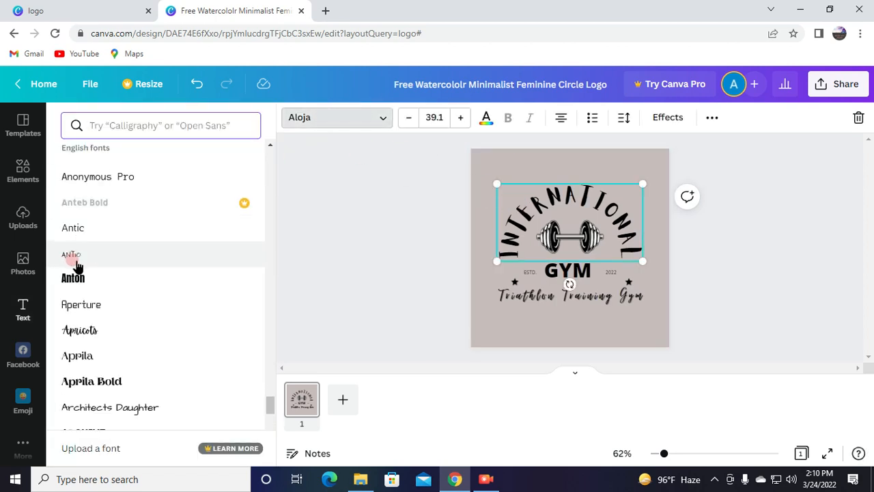
{"action": "scroll", "coordinate": [77, 265], "scroll_direction": "up", "scroll_amount": 4}
{"action": "left_click", "coordinate": [135, 283]}
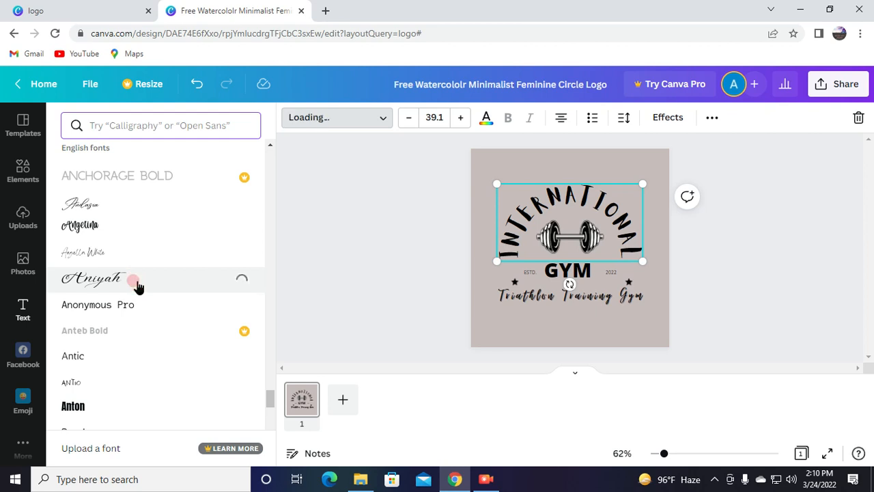
{"action": "left_click", "coordinate": [127, 206]}
{"action": "left_click", "coordinate": [127, 228]}
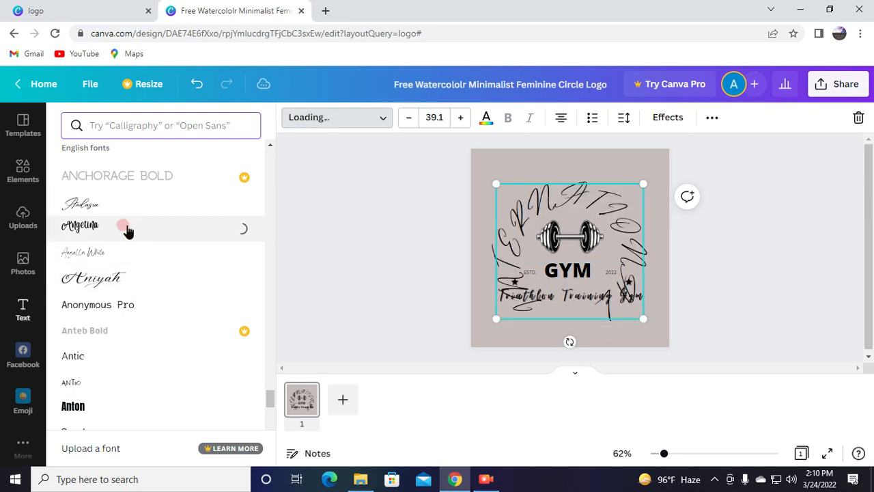
{"action": "scroll", "coordinate": [120, 299], "scroll_direction": "down", "scroll_amount": 2}
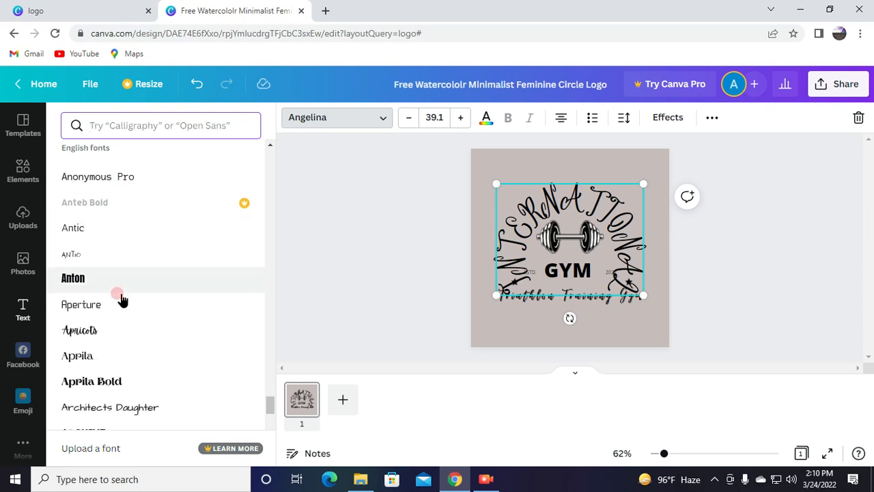
{"action": "left_click", "coordinate": [132, 332]}
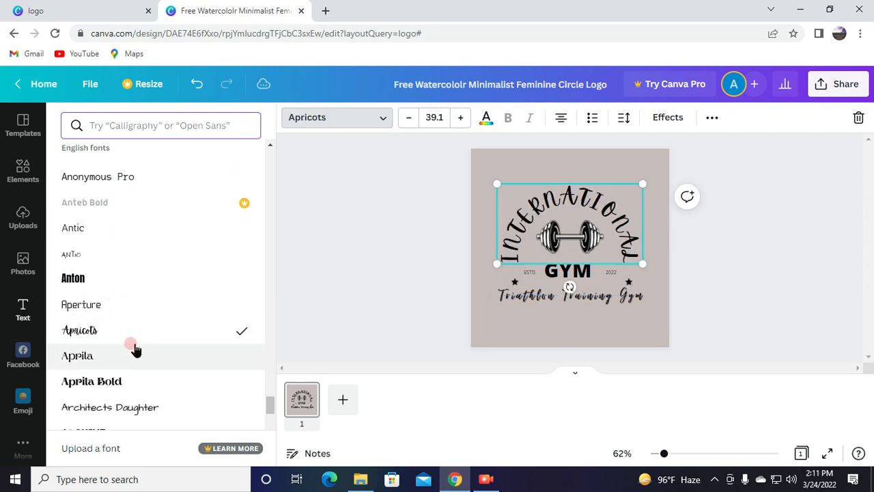
Change the curved "INTERNATIONAL" text to the heavy Barabara font.
{"action": "scroll", "coordinate": [128, 339], "scroll_direction": "down", "scroll_amount": 1}
{"action": "scroll", "coordinate": [130, 342], "scroll_direction": "down", "scroll_amount": 5}
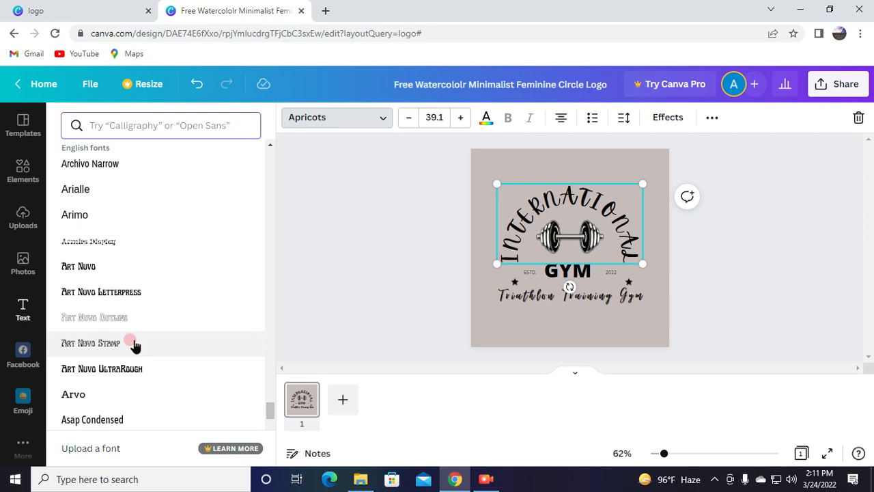
{"action": "scroll", "coordinate": [74, 391], "scroll_direction": "down", "scroll_amount": 10}
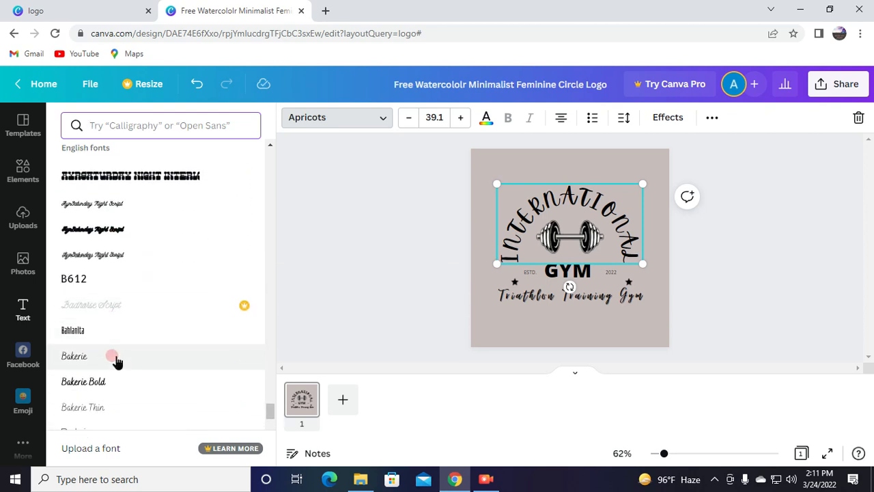
{"action": "scroll", "coordinate": [117, 361], "scroll_direction": "down", "scroll_amount": 5}
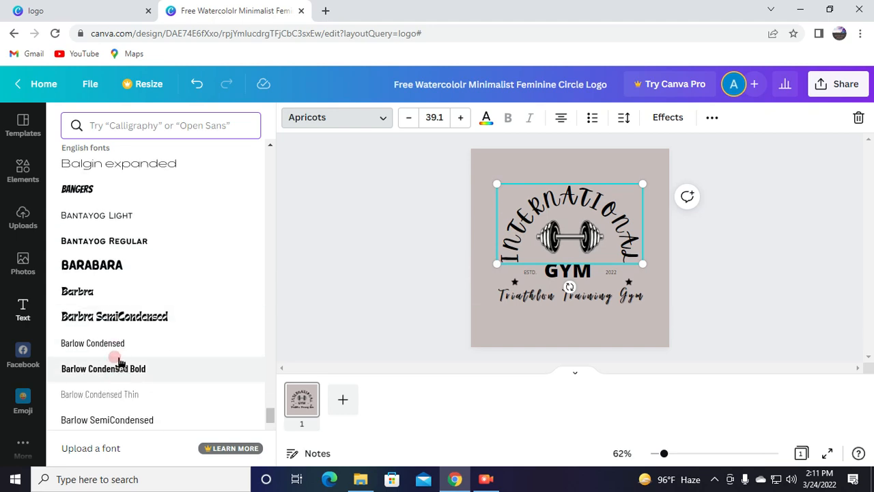
{"action": "left_click", "coordinate": [120, 265]}
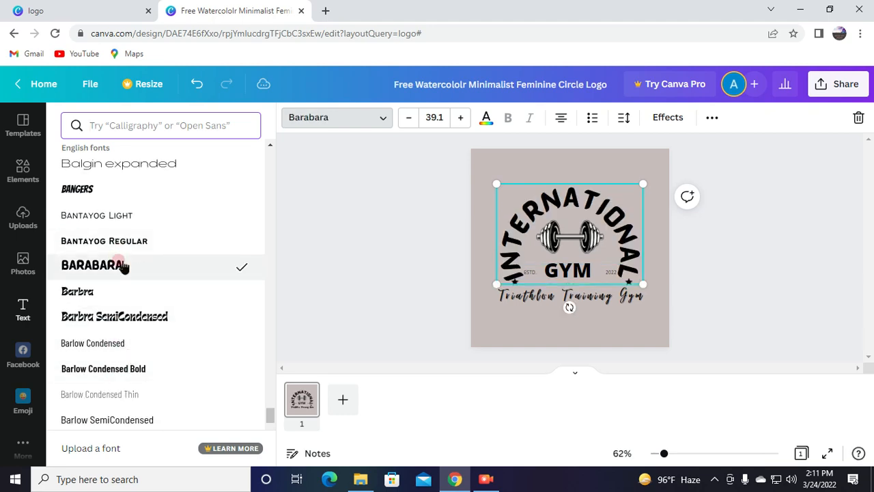
{"action": "scroll", "coordinate": [126, 270], "scroll_direction": "up", "scroll_amount": 15}
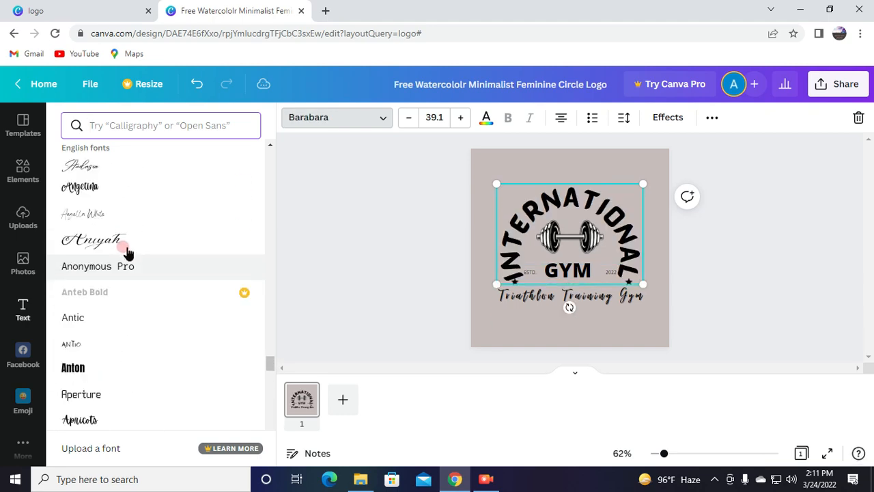
Try the Open Sans Extra Bold, Alegreya Sans Black, Gagalin, Lovelo and Bukhari Script fonts on the curved "INTERNATIONAL" text.
{"action": "scroll", "coordinate": [129, 280], "scroll_direction": "up", "scroll_amount": 15}
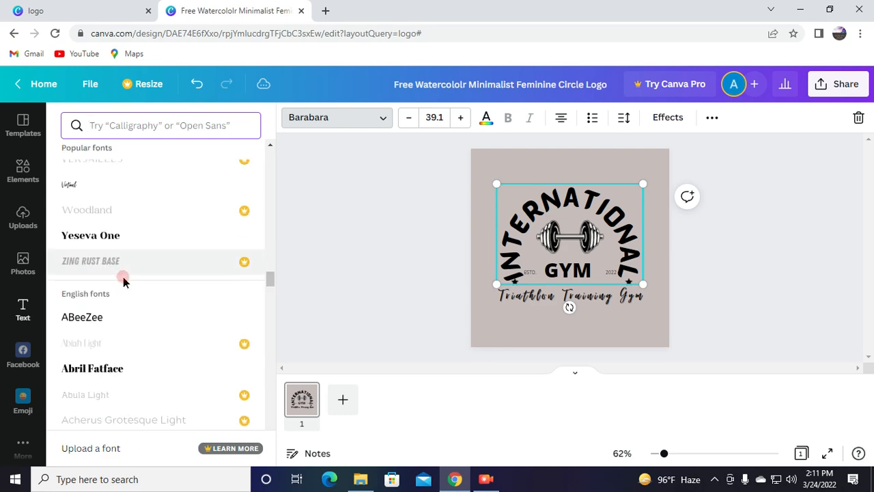
{"action": "scroll", "coordinate": [116, 284], "scroll_direction": "up", "scroll_amount": 15}
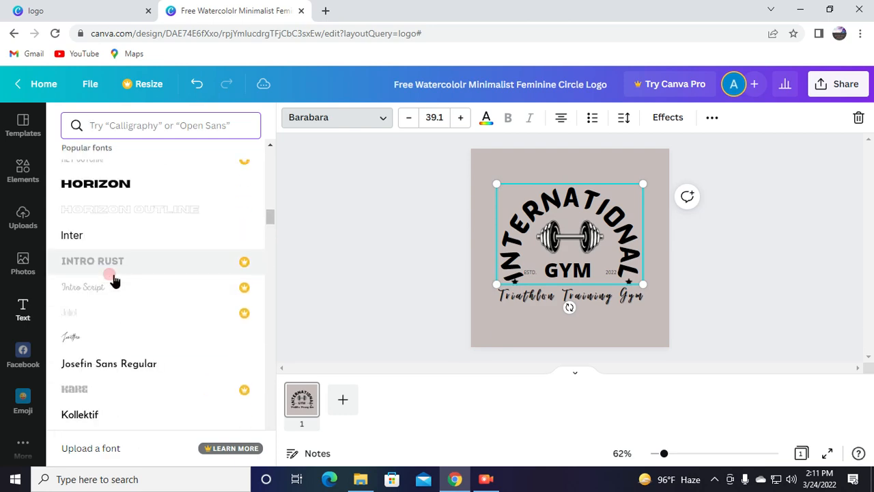
{"action": "scroll", "coordinate": [115, 274], "scroll_direction": "up", "scroll_amount": 15}
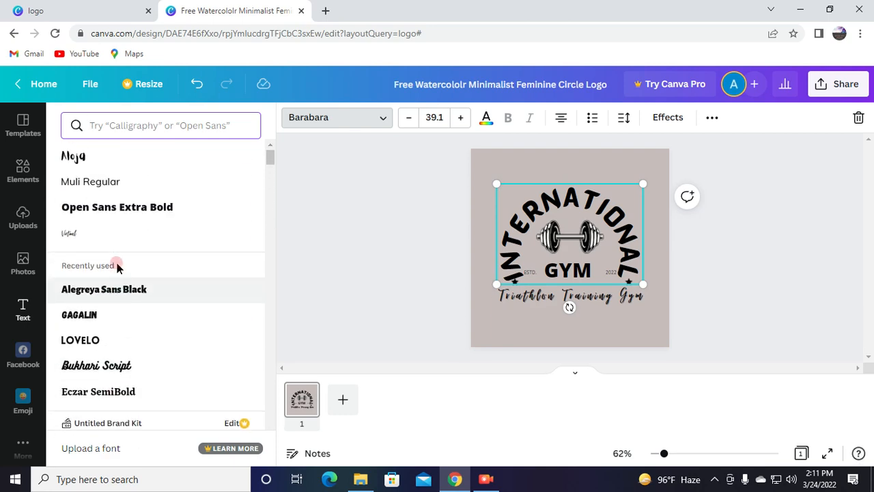
{"action": "left_click", "coordinate": [105, 211]}
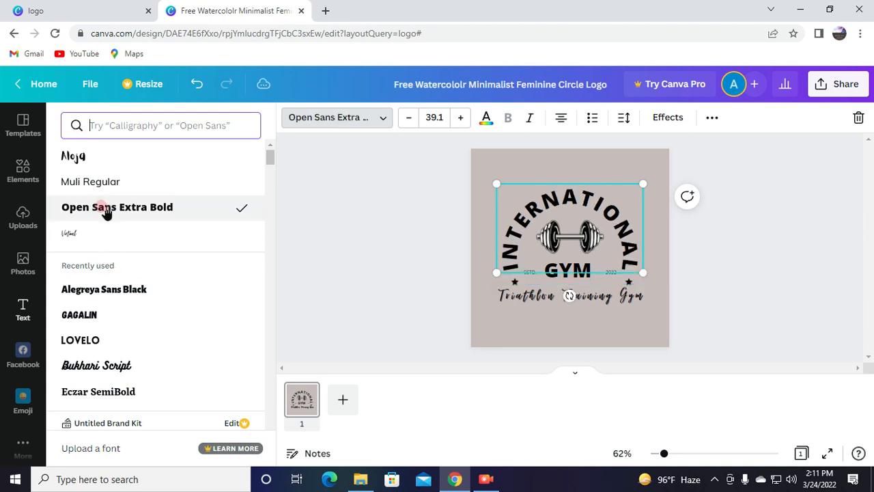
{"action": "left_click", "coordinate": [111, 290]}
{"action": "left_click", "coordinate": [113, 312]}
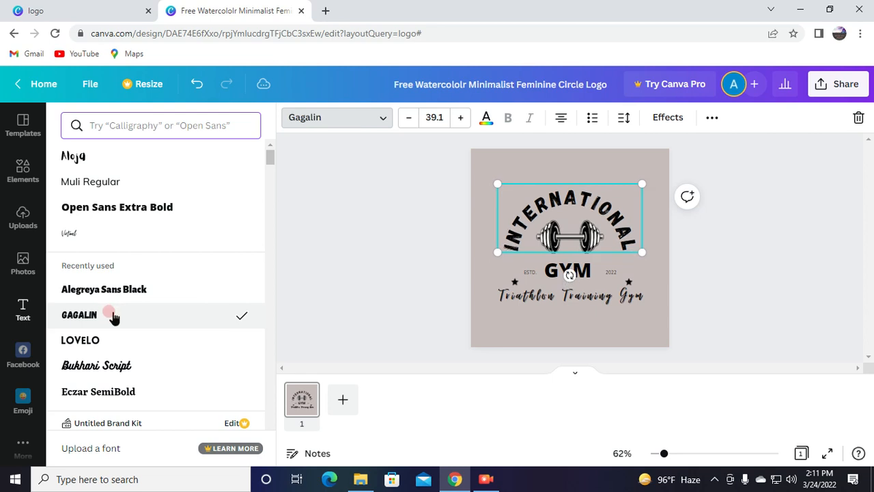
{"action": "left_click", "coordinate": [108, 345]}
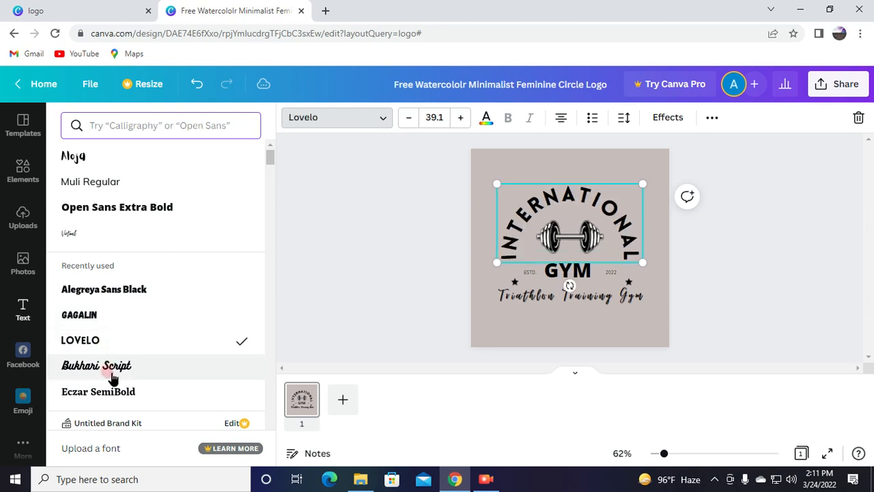
{"action": "left_click", "coordinate": [112, 376]}
Set the curved "INTERNATIONAL" text to the Eczar SemiBold font, collapse the side panel and deselect the text.
{"action": "scroll", "coordinate": [119, 366], "scroll_direction": "down", "scroll_amount": 2}
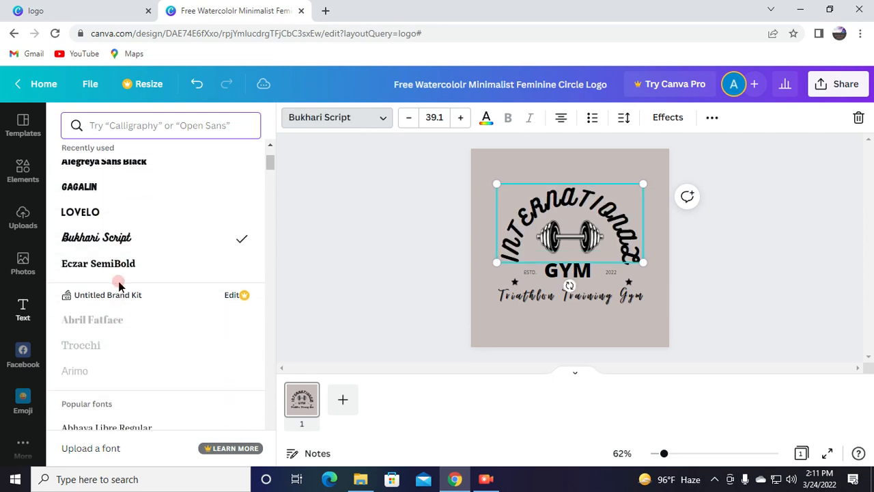
{"action": "left_click", "coordinate": [117, 267]}
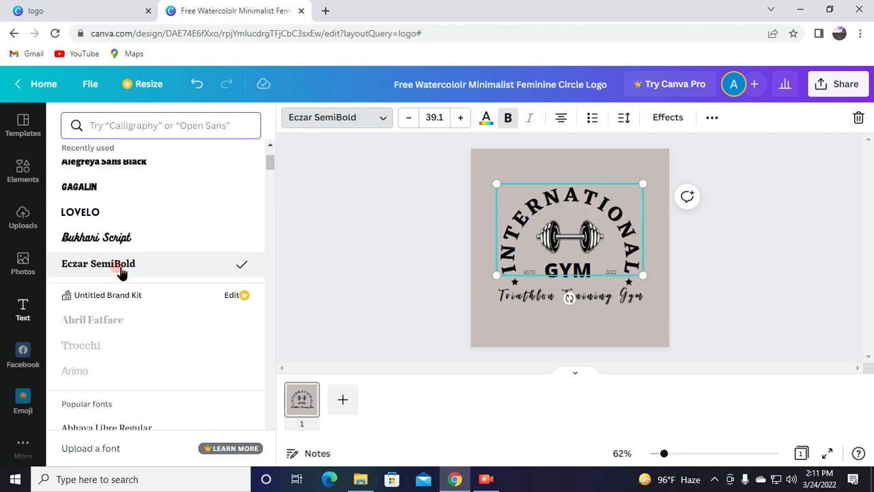
{"action": "left_click", "coordinate": [502, 326]}
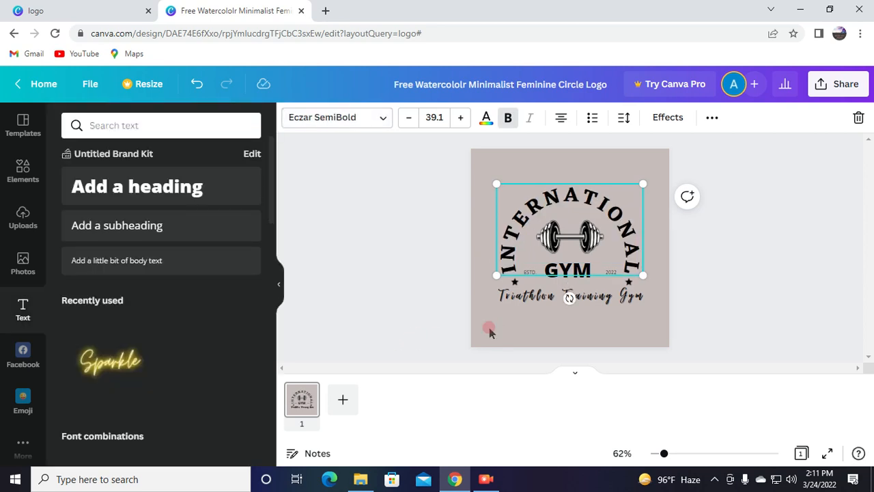
{"action": "left_click", "coordinate": [279, 284]}
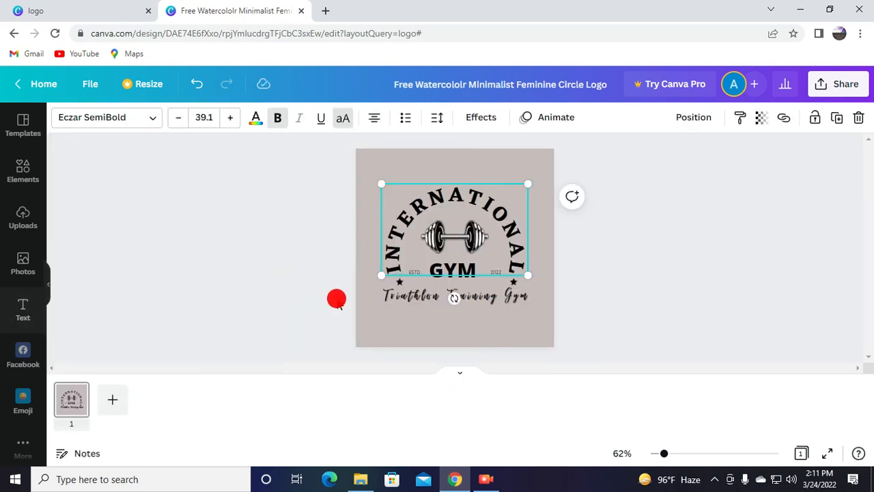
{"action": "left_click", "coordinate": [521, 329]}
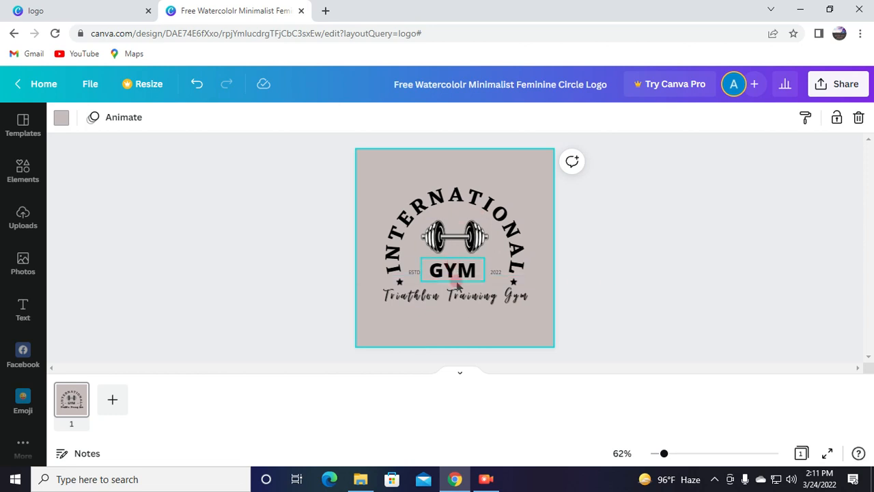
{"action": "left_click", "coordinate": [600, 205]}
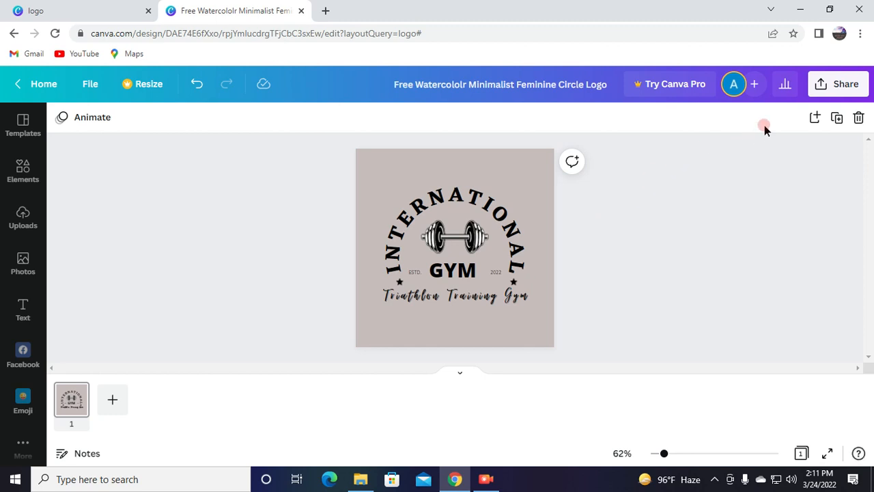
Download the finished gym logo as a free watermarked PNG draft.
{"action": "left_click", "coordinate": [822, 97]}
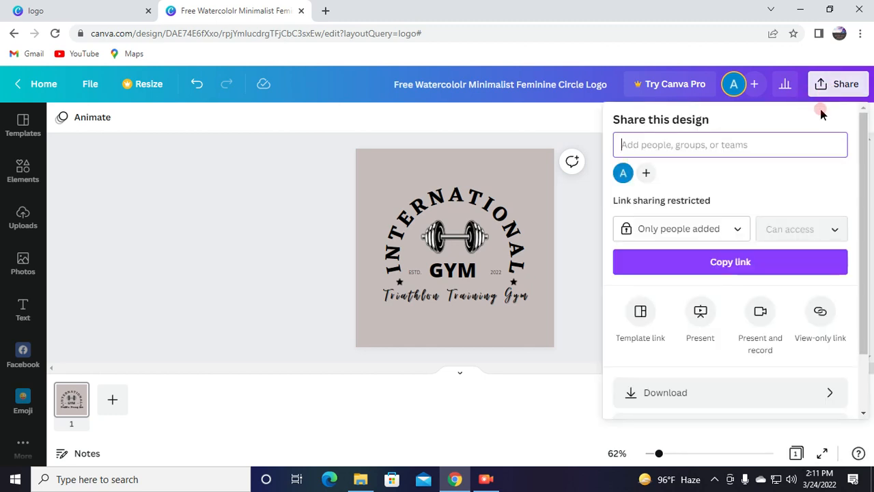
{"action": "scroll", "coordinate": [772, 239], "scroll_direction": "down", "scroll_amount": 2}
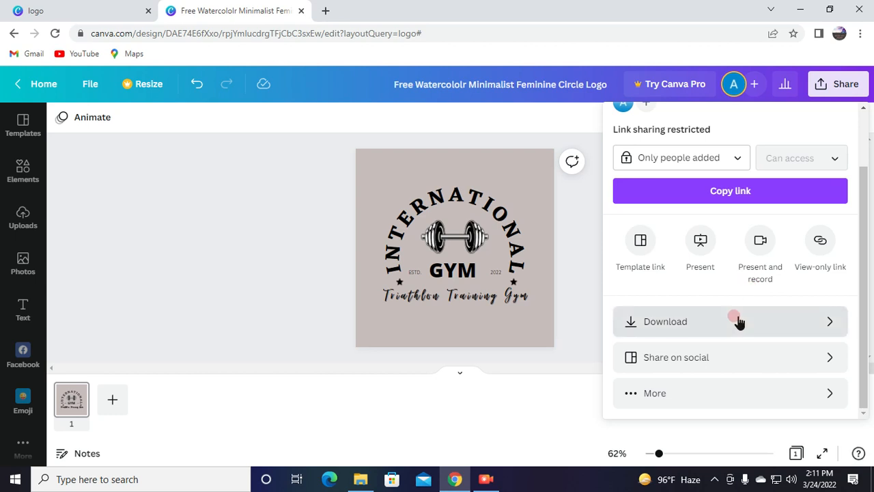
{"action": "left_click", "coordinate": [735, 318]}
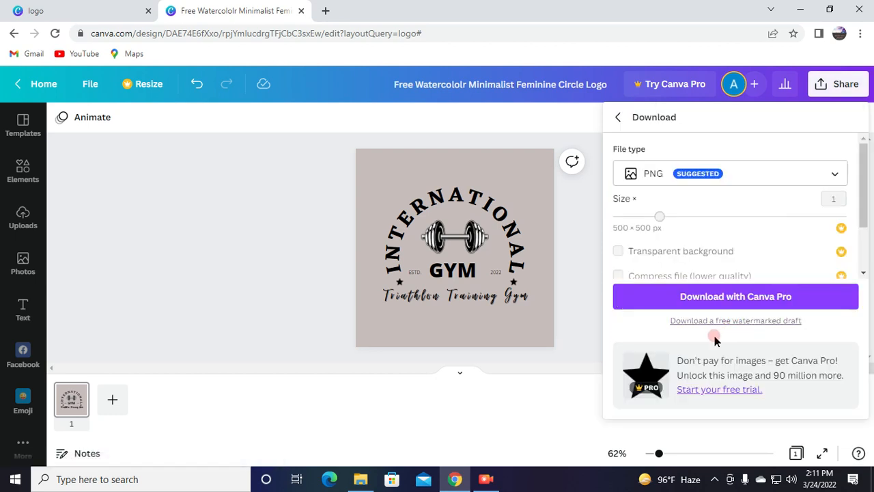
{"action": "scroll", "coordinate": [656, 232], "scroll_direction": "down", "scroll_amount": 1}
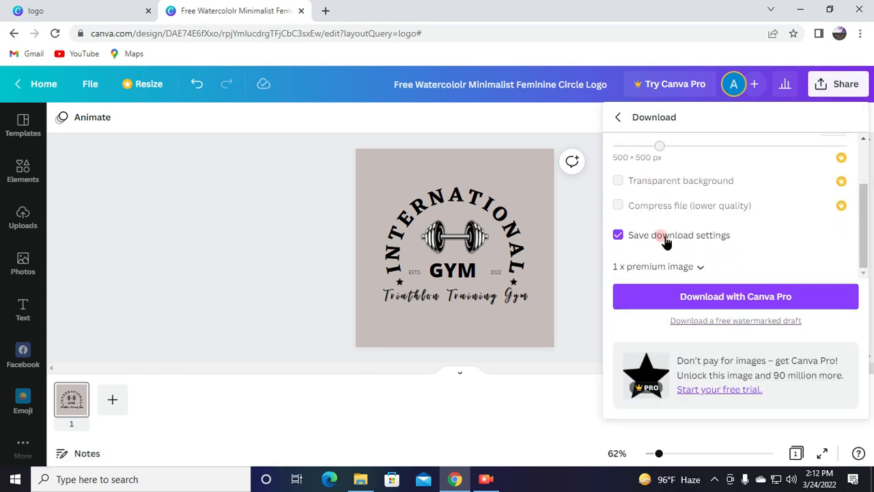
{"action": "left_click", "coordinate": [724, 306]}
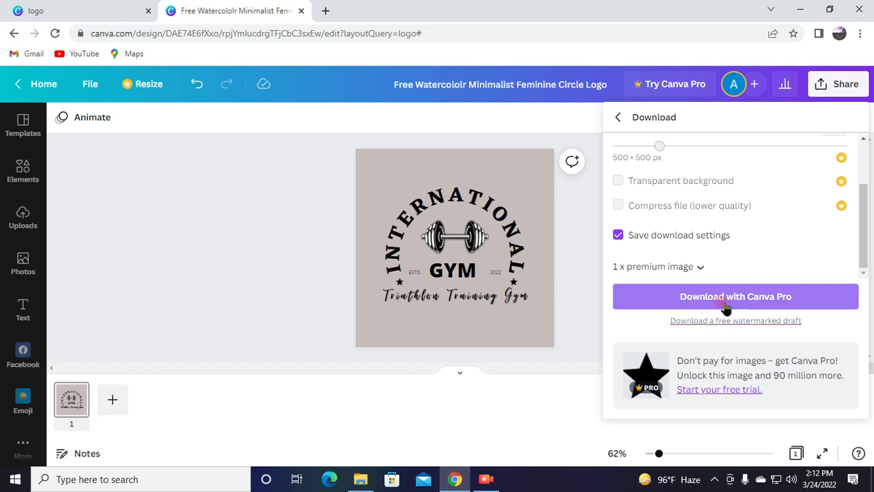
{"action": "left_click", "coordinate": [727, 320]}
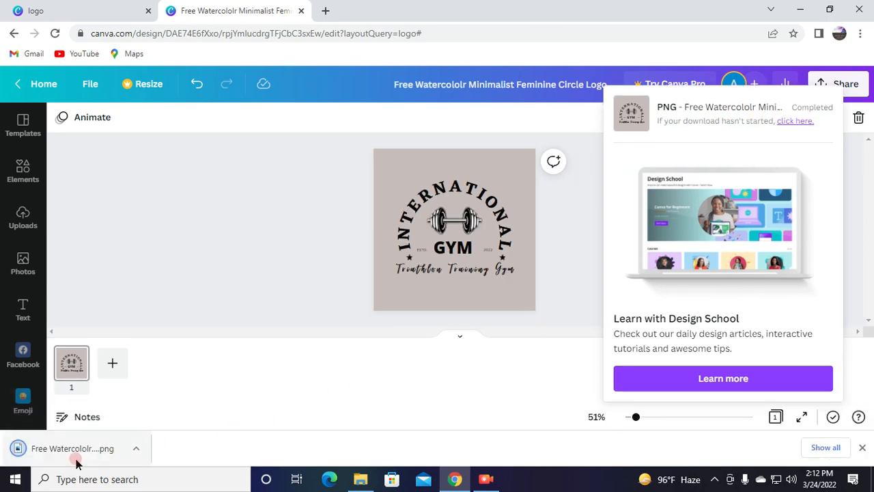
Open the downloaded logo PNG in Photos to check it, and minimize the Photos and browser windows.
{"action": "left_click", "coordinate": [69, 448]}
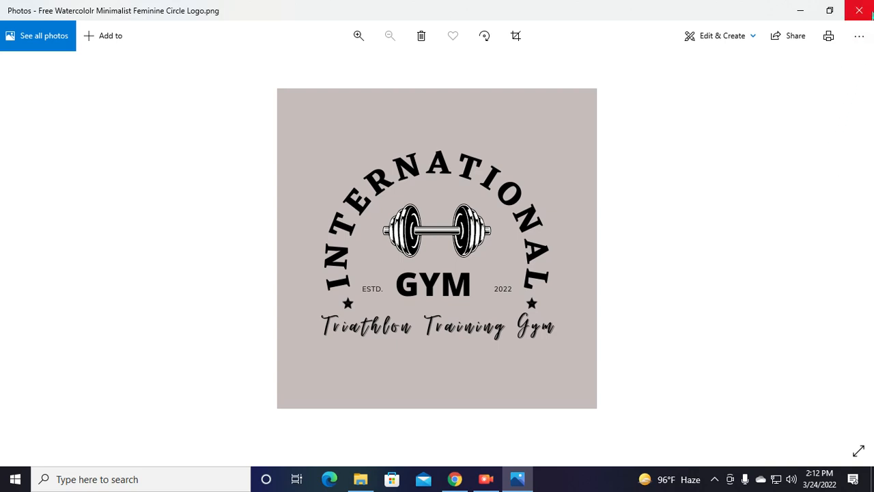
{"action": "left_click", "coordinate": [796, 17]}
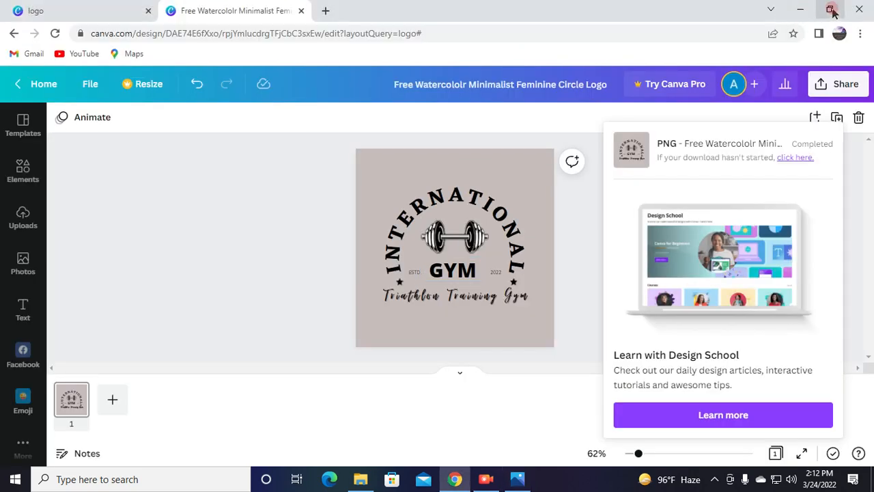
{"action": "left_click", "coordinate": [792, 13]}
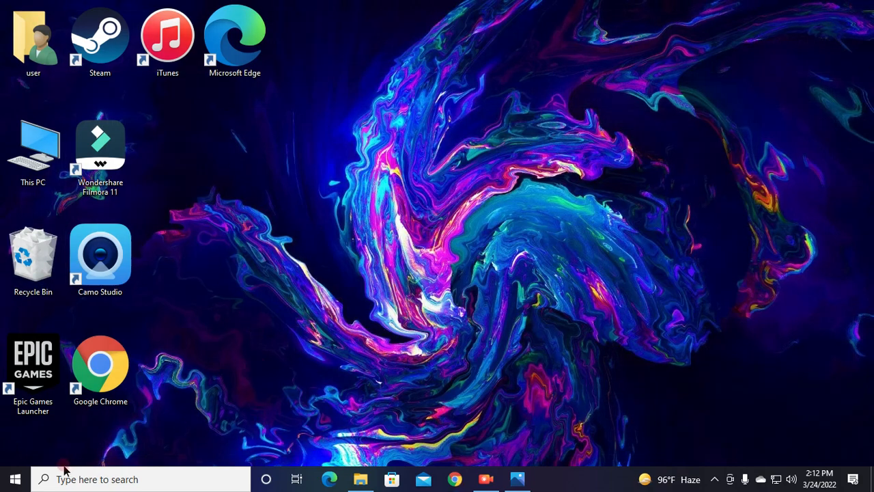
{"action": "left_click", "coordinate": [15, 479]}
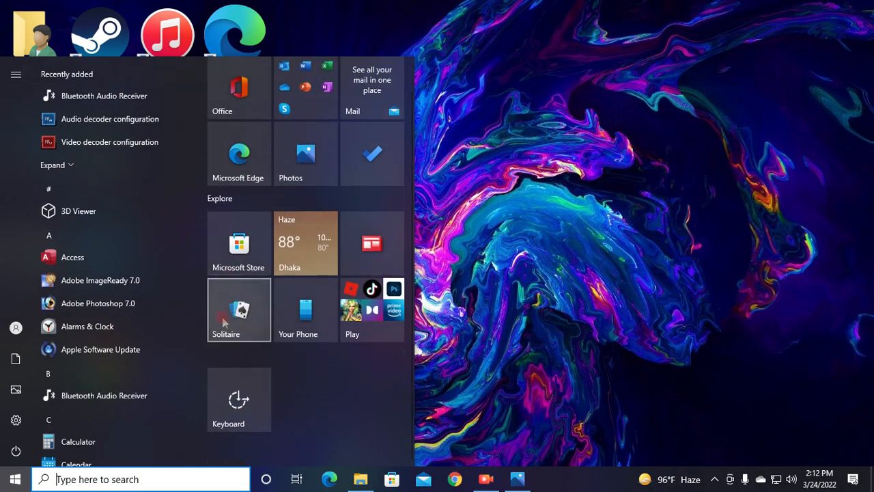
{"action": "scroll", "coordinate": [172, 336], "scroll_direction": "down", "scroll_amount": 3}
{"action": "scroll", "coordinate": [171, 336], "scroll_direction": "down", "scroll_amount": 2}
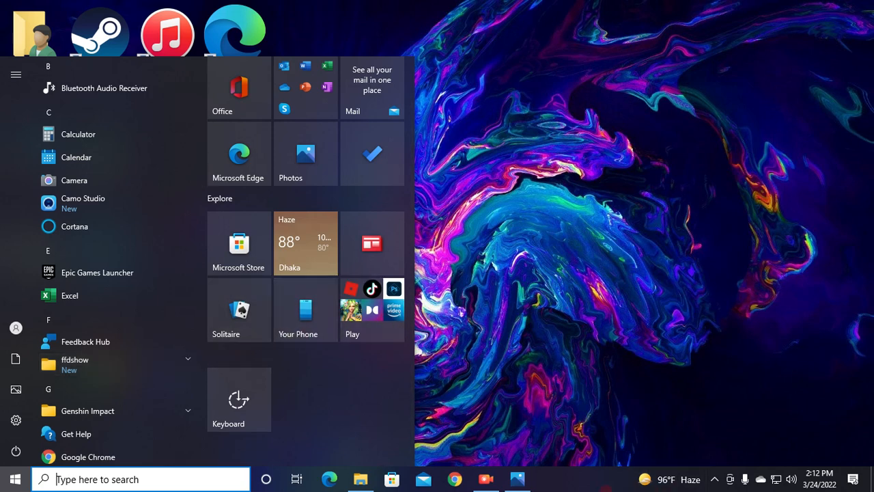
{"action": "left_click", "coordinate": [475, 484]}
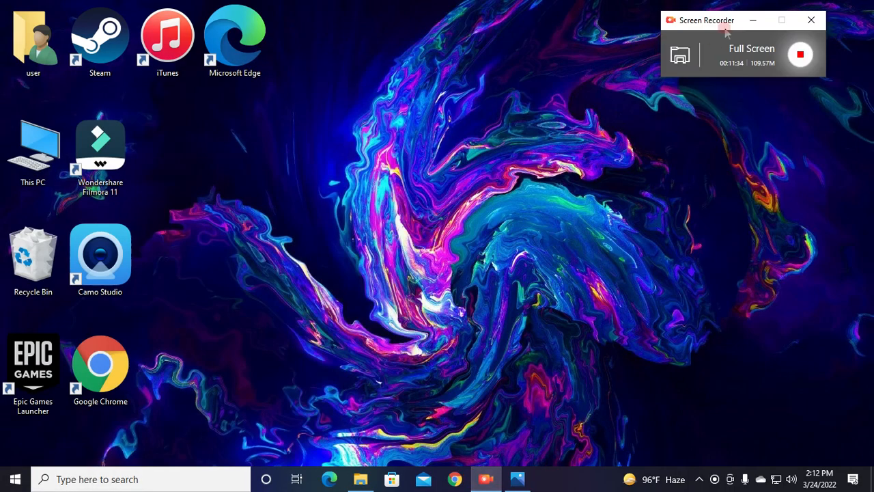